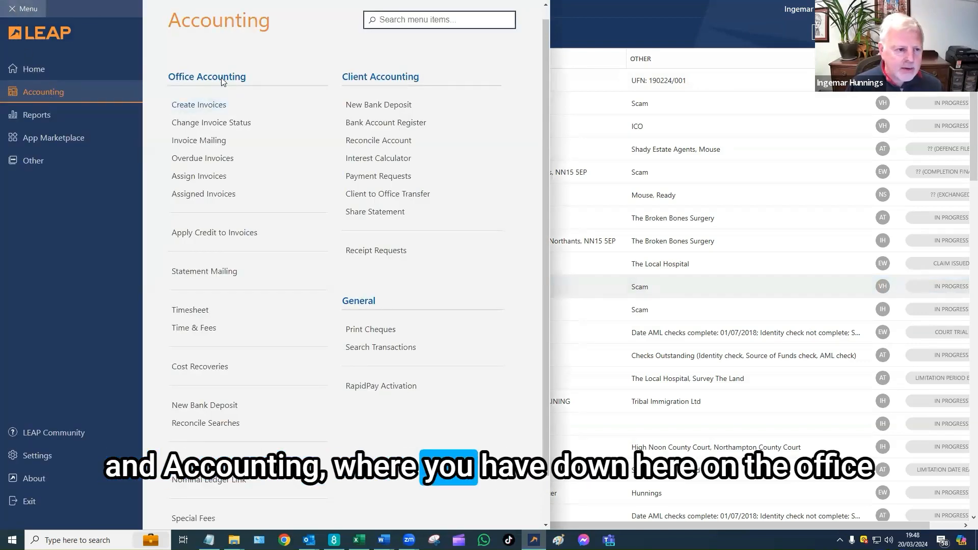
# Step: Open the office Time & Fees search and set its type and status filters to All, leaving the staff filter empty
pyautogui.click(192, 328)
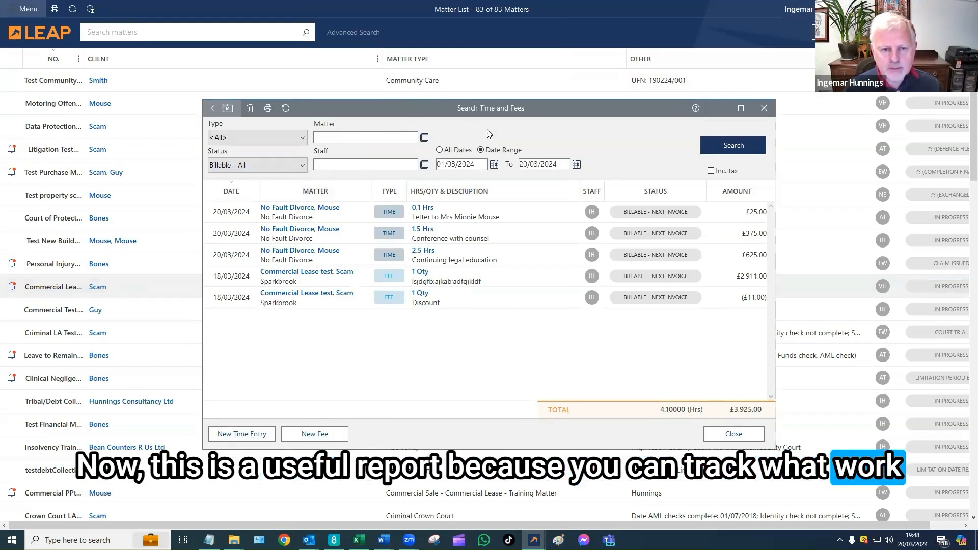
pyautogui.click(303, 165)
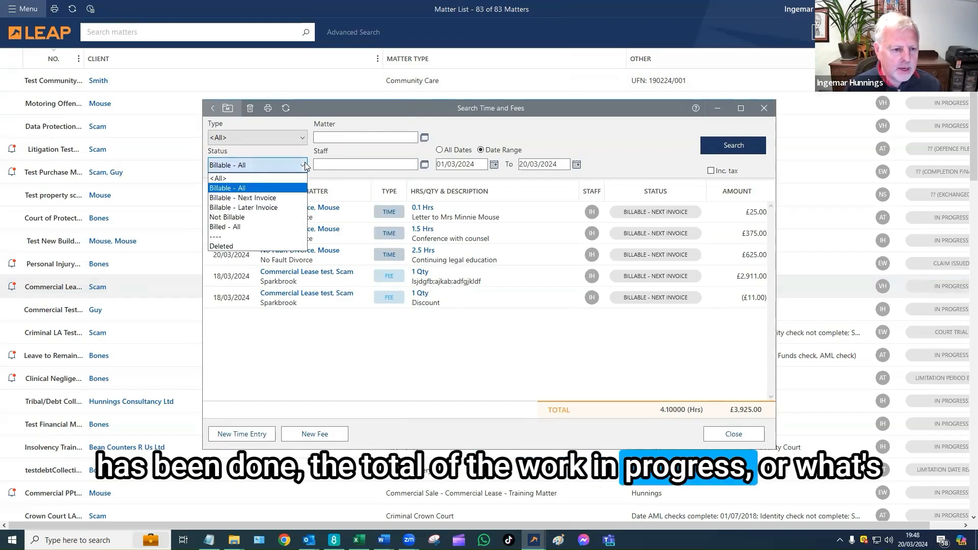
pyautogui.click(584, 141)
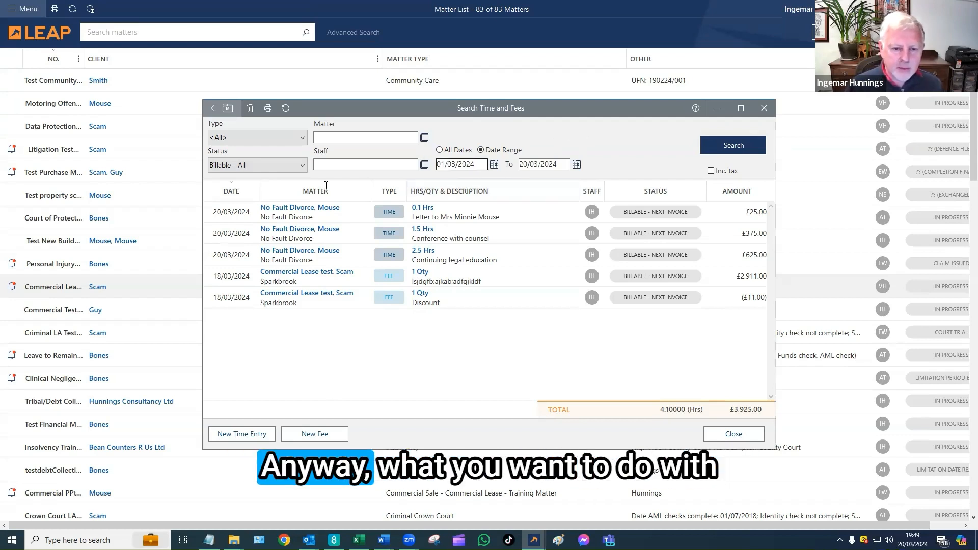
pyautogui.click(290, 138)
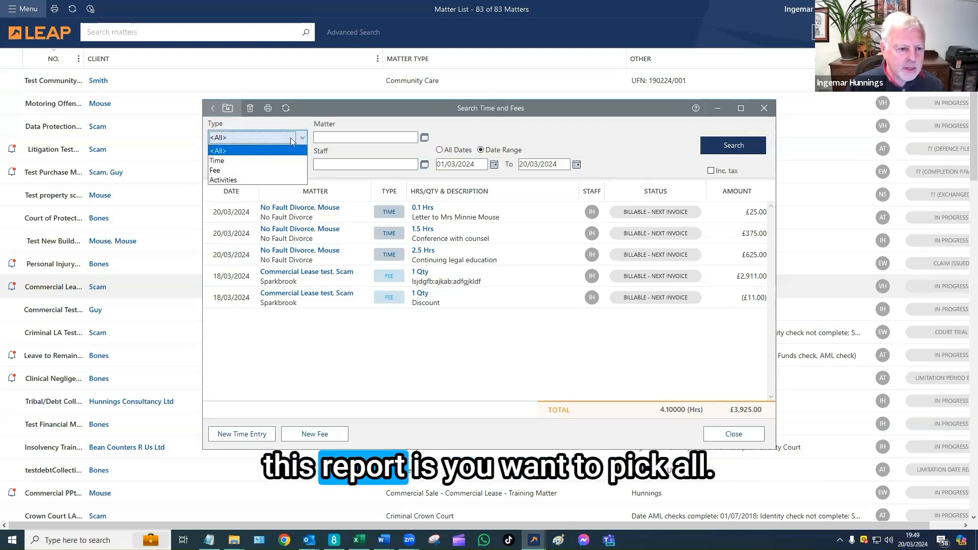
pyautogui.click(607, 135)
pyautogui.click(302, 166)
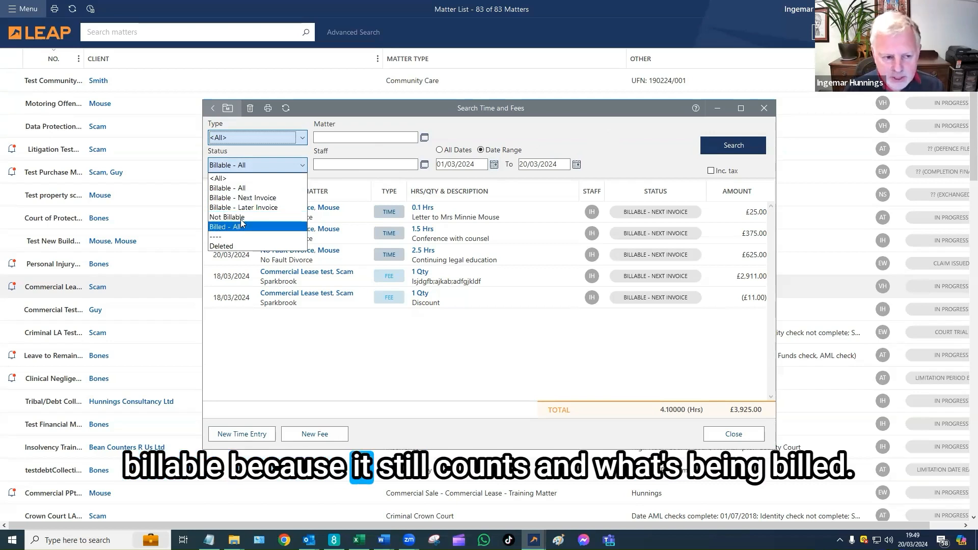
pyautogui.click(228, 179)
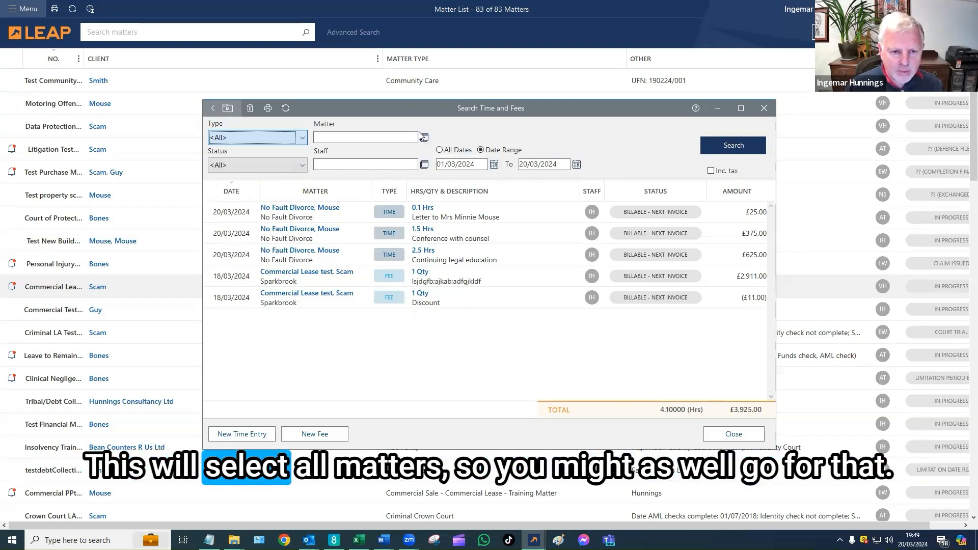
pyautogui.click(424, 164)
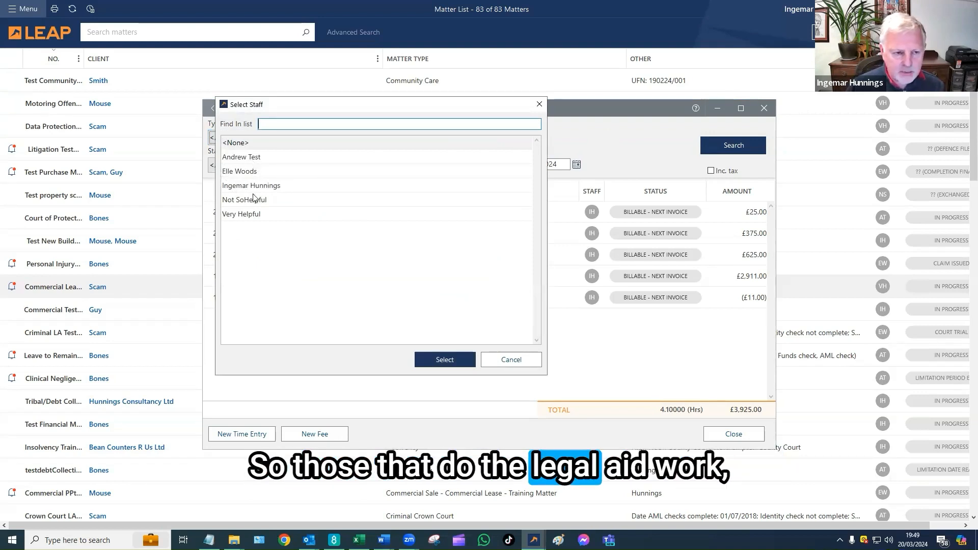
pyautogui.click(494, 360)
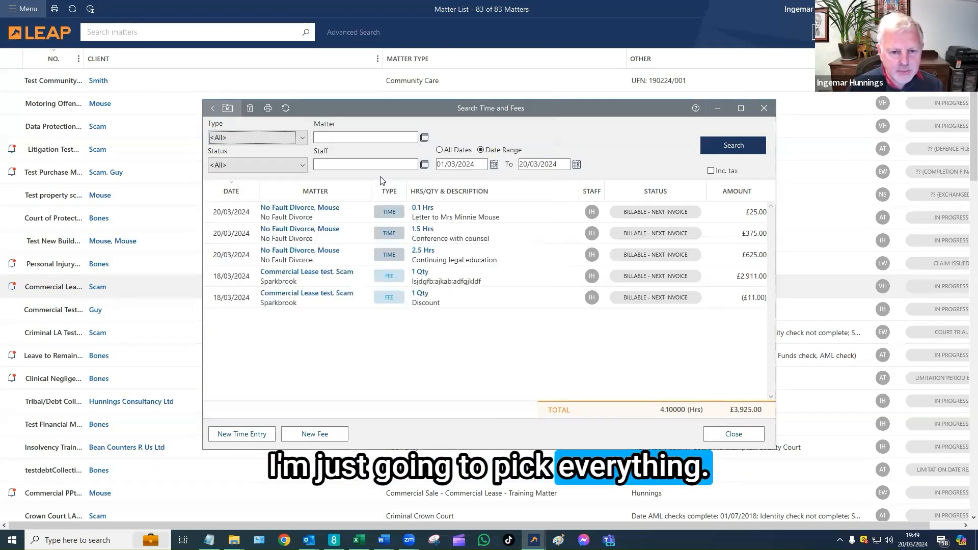
# Step: Set the search start date to 01/01/2024, run the search and look through the entries
pyautogui.click(493, 164)
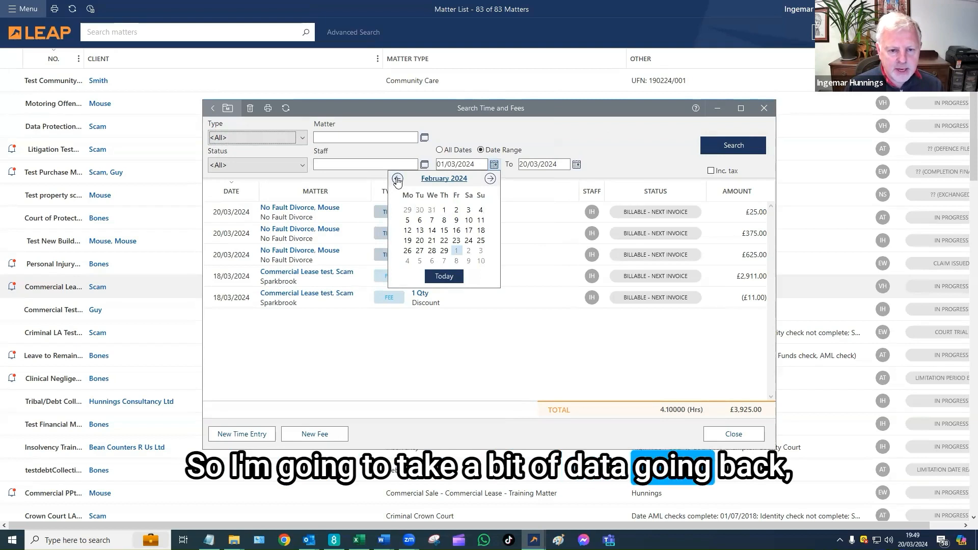
pyautogui.click(397, 179)
pyautogui.click(407, 220)
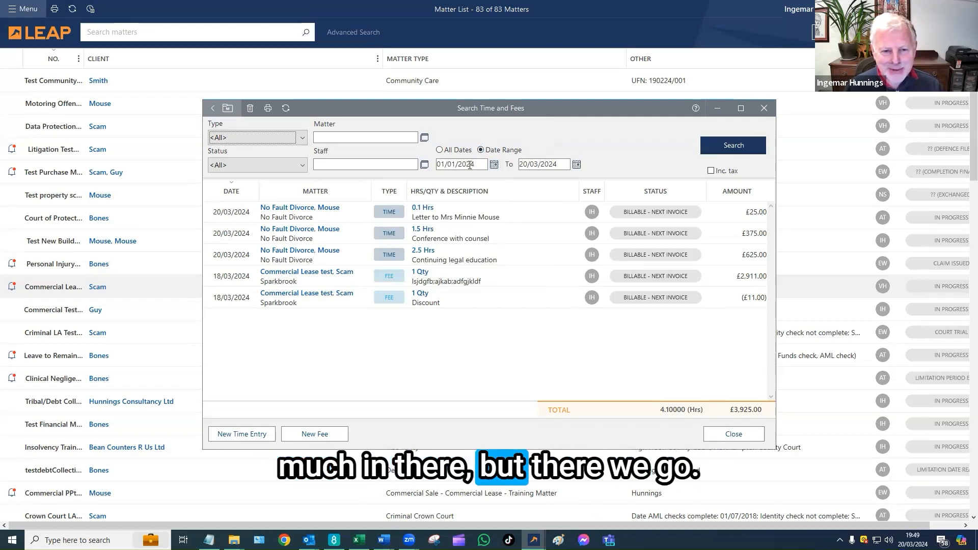
pyautogui.click(744, 153)
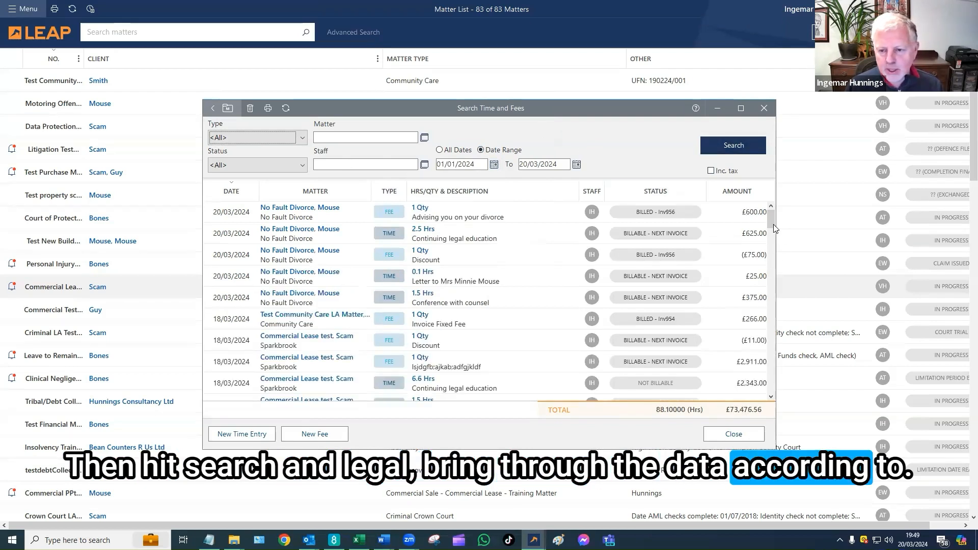
pyautogui.moveTo(766, 293); pyautogui.dragTo(772, 399)
# Step: Narrow the time and fees search to entries from 01/02/2024 onwards and rerun it
pyautogui.click(493, 164)
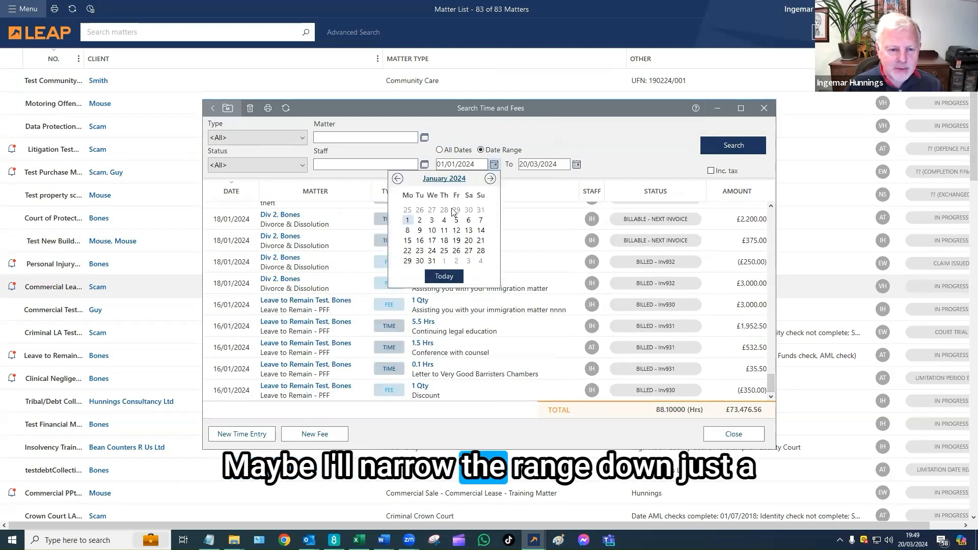
pyautogui.click(441, 261)
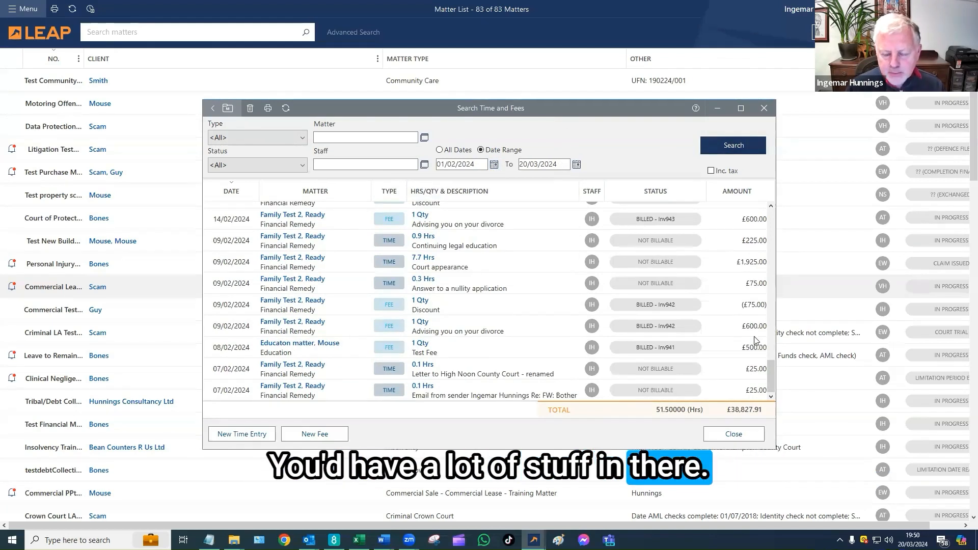
pyautogui.moveTo(770, 377); pyautogui.dragTo(765, 200)
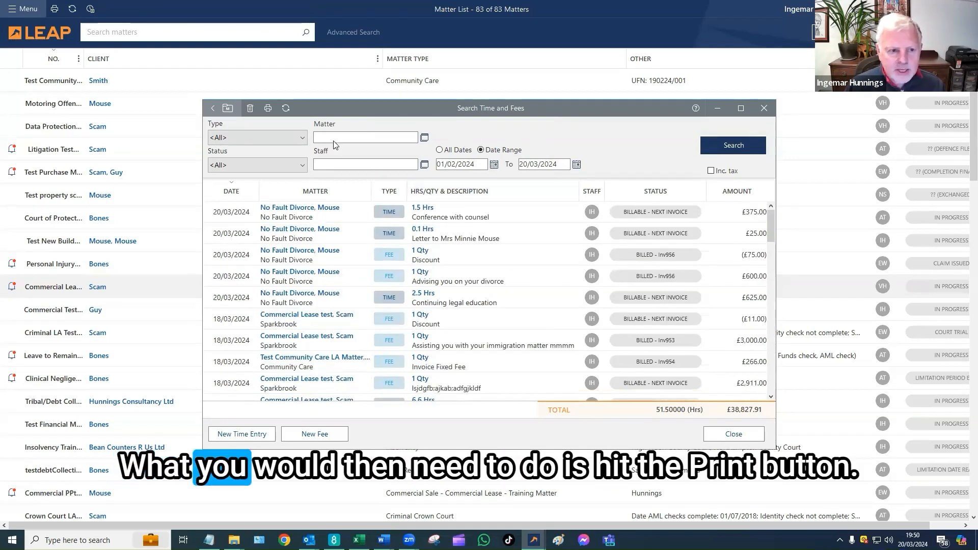
# Step: Print the search results as a Time and Fees List report and download it in Excel format without grouping
pyautogui.click(266, 109)
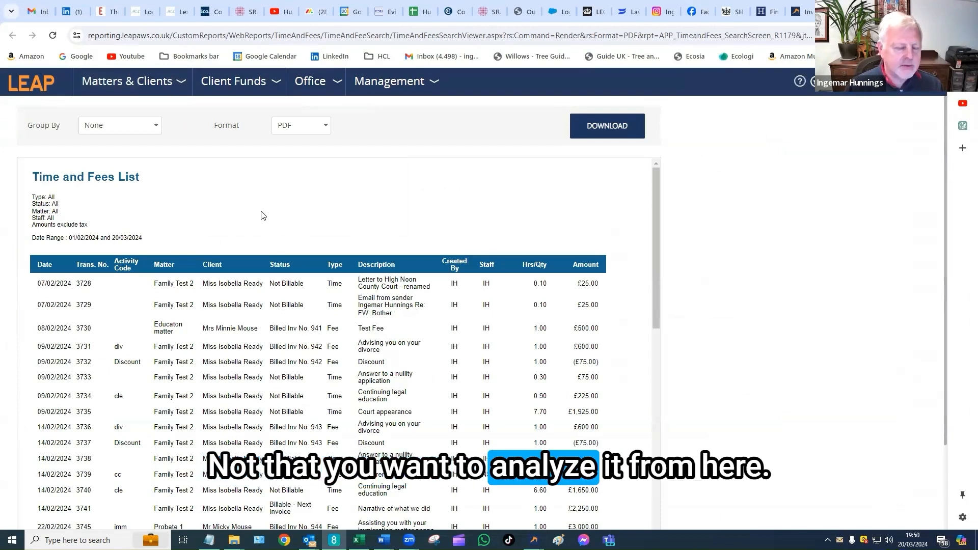
pyautogui.click(326, 127)
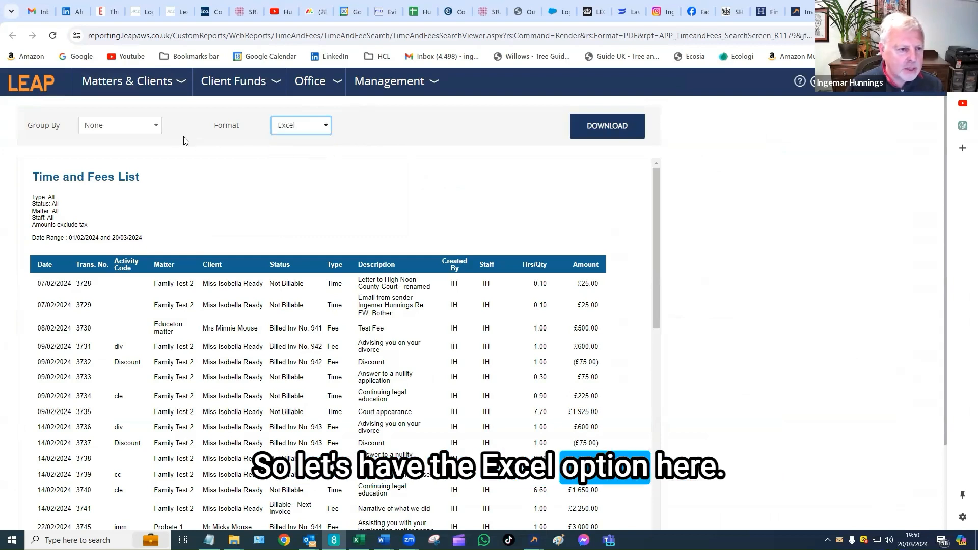
pyautogui.click(156, 128)
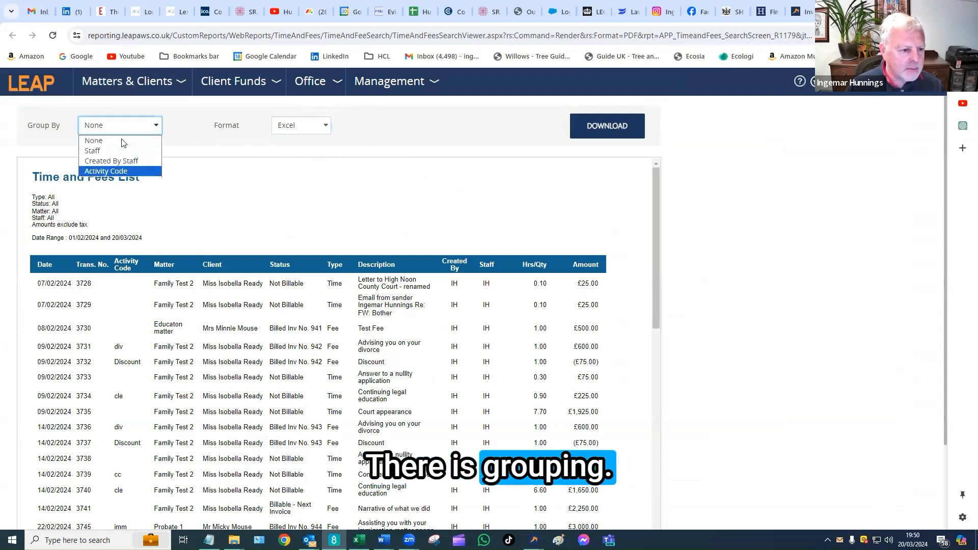
pyautogui.click(174, 120)
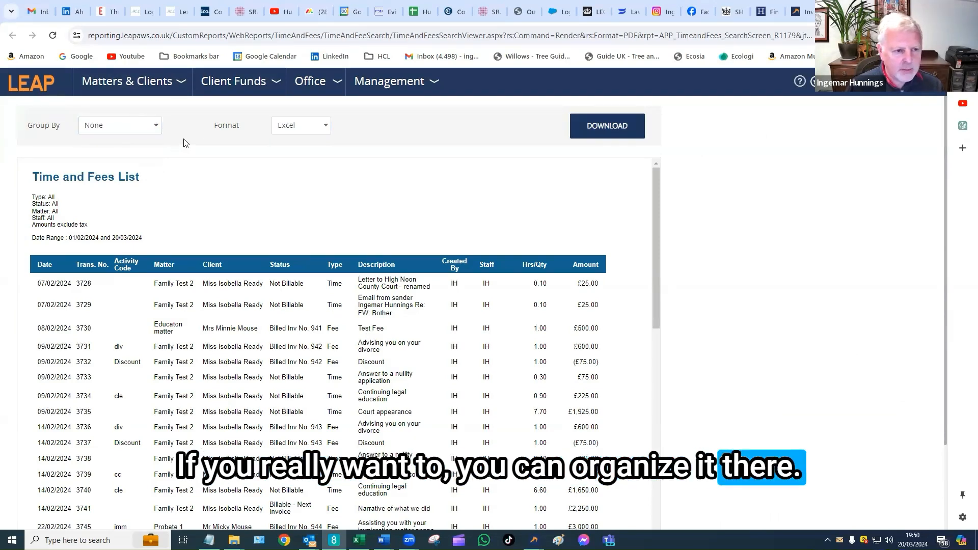
pyautogui.click(601, 130)
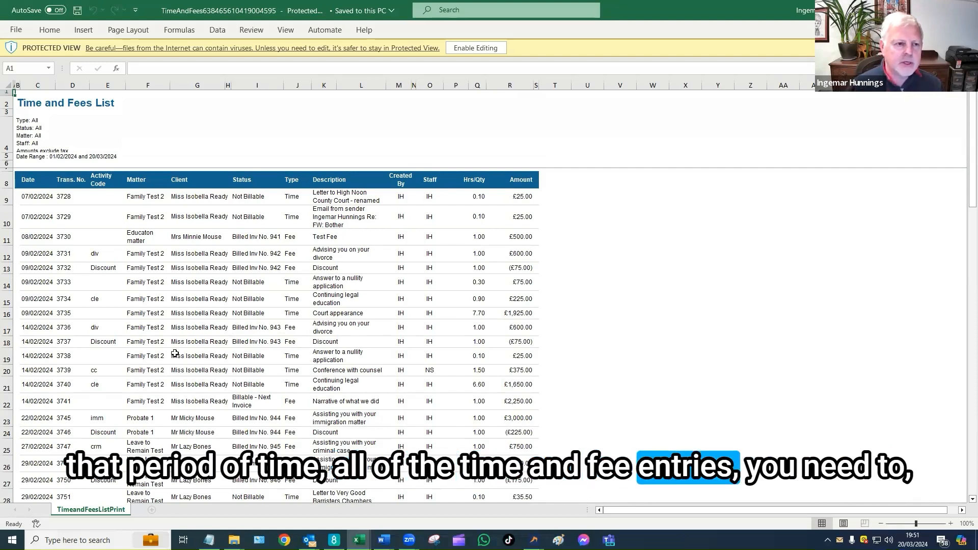
# Step: Enable editing in the downloaded Excel workbook and unmerge all cells of the sheet
pyautogui.click(443, 118)
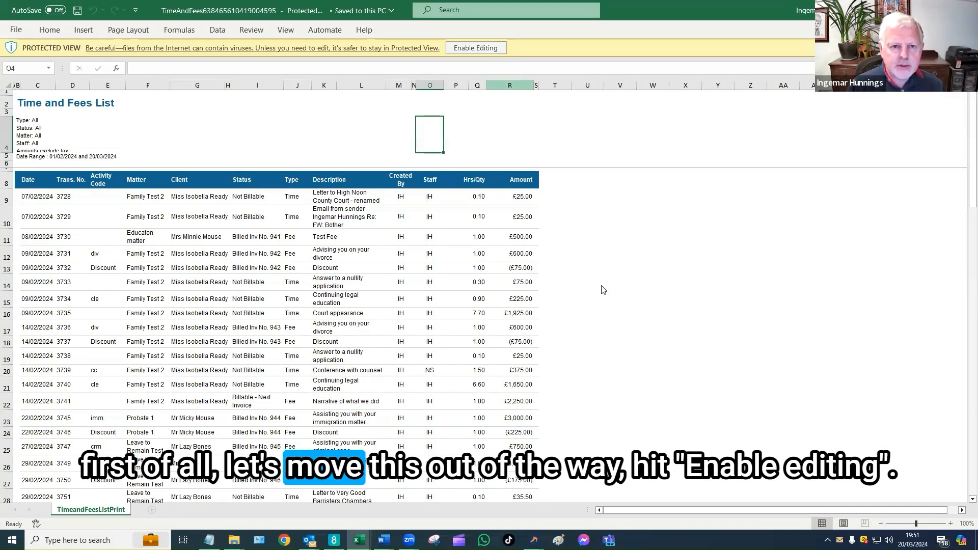
pyautogui.click(476, 48)
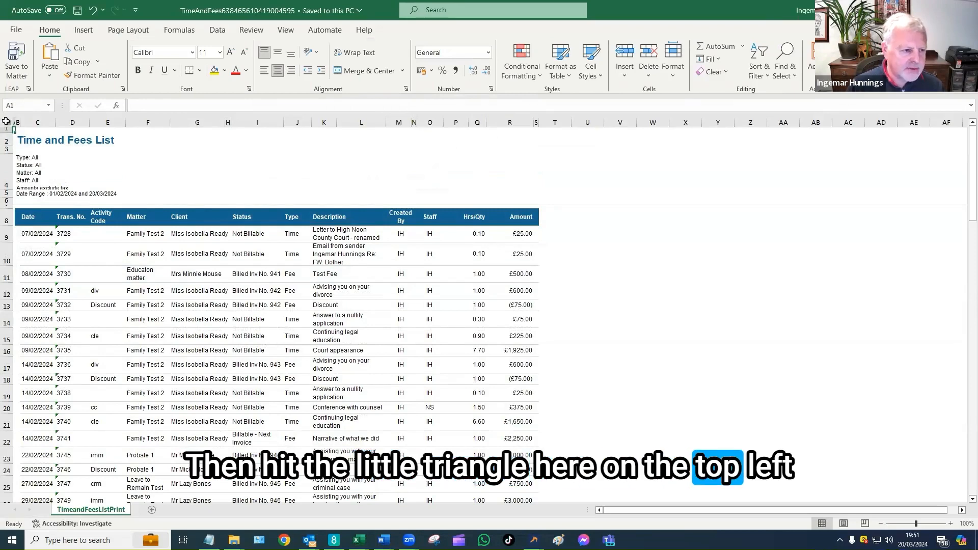
pyautogui.click(6, 120)
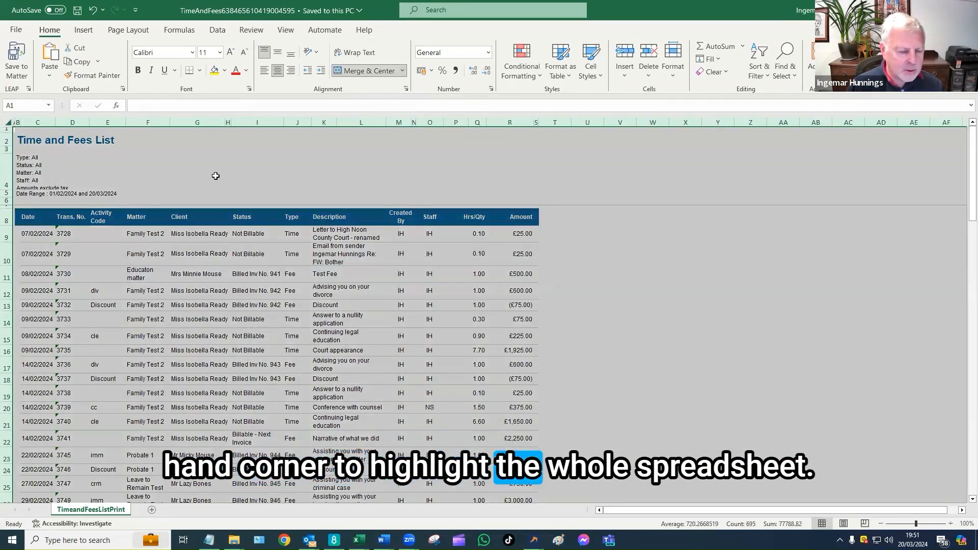
pyautogui.click(402, 72)
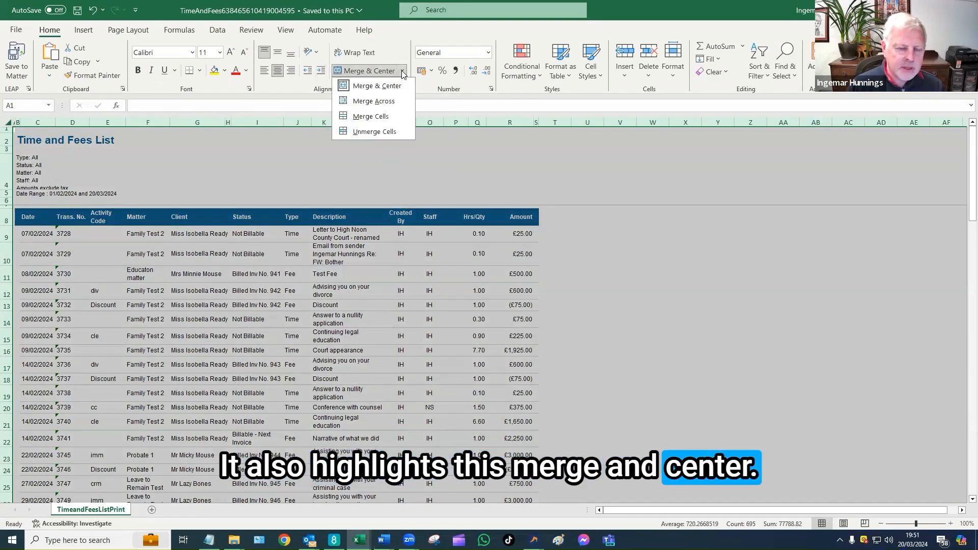
pyautogui.click(374, 132)
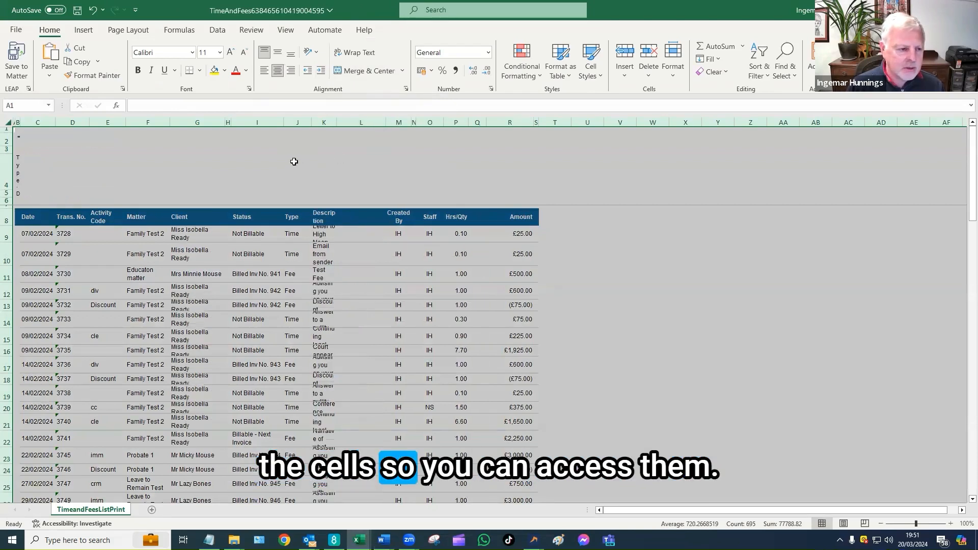
pyautogui.click(293, 161)
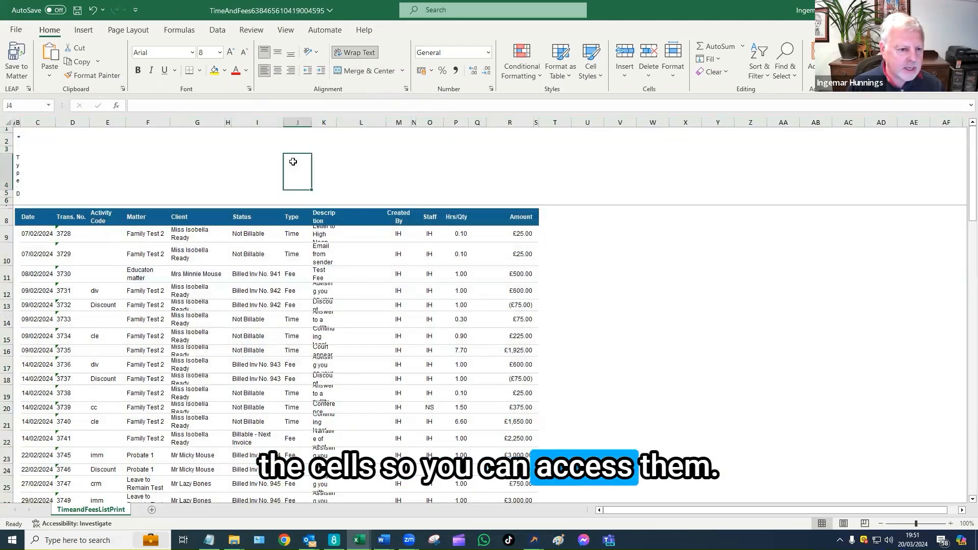
# Step: Fit the widths of columns B, F (Matter) and G (Client) to their contents
pyautogui.doubleClick(21, 122)
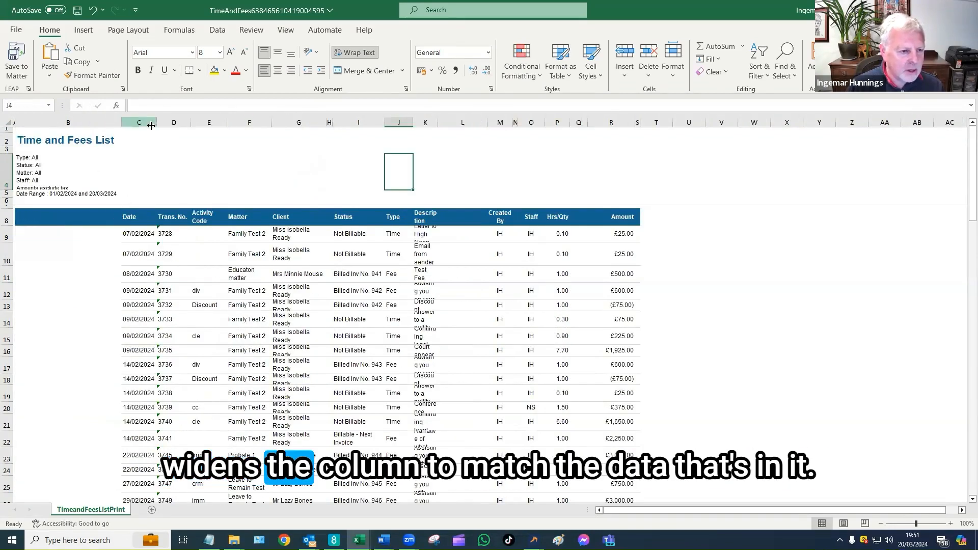
pyautogui.doubleClick(271, 121)
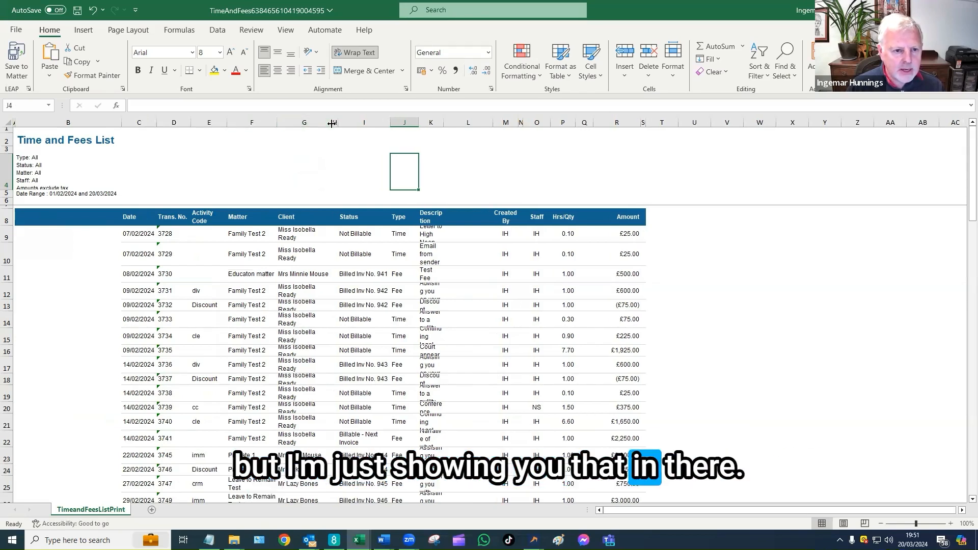
pyautogui.doubleClick(332, 123)
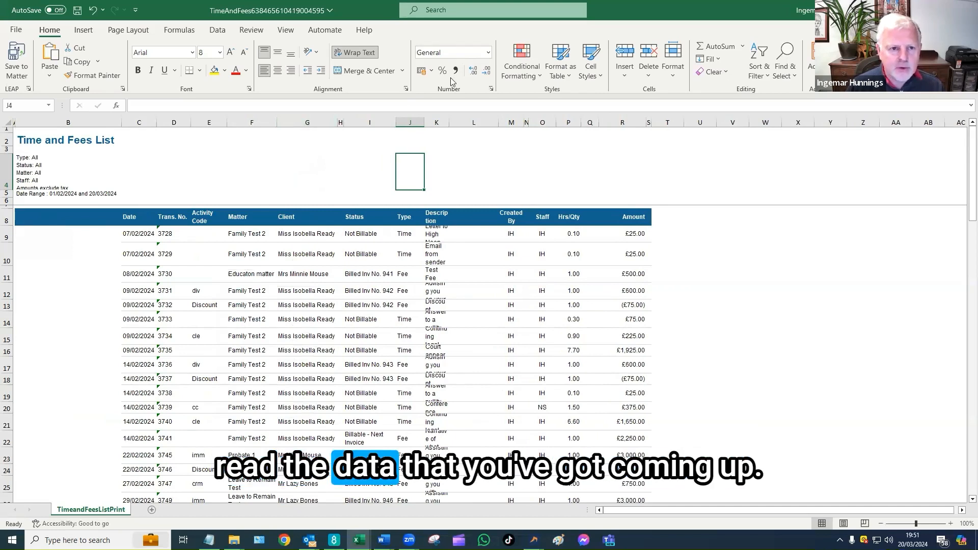
# Step: Add data filters to the table's header row 8, from column B through the Amount column
pyautogui.moveTo(69, 218); pyautogui.dragTo(634, 218)
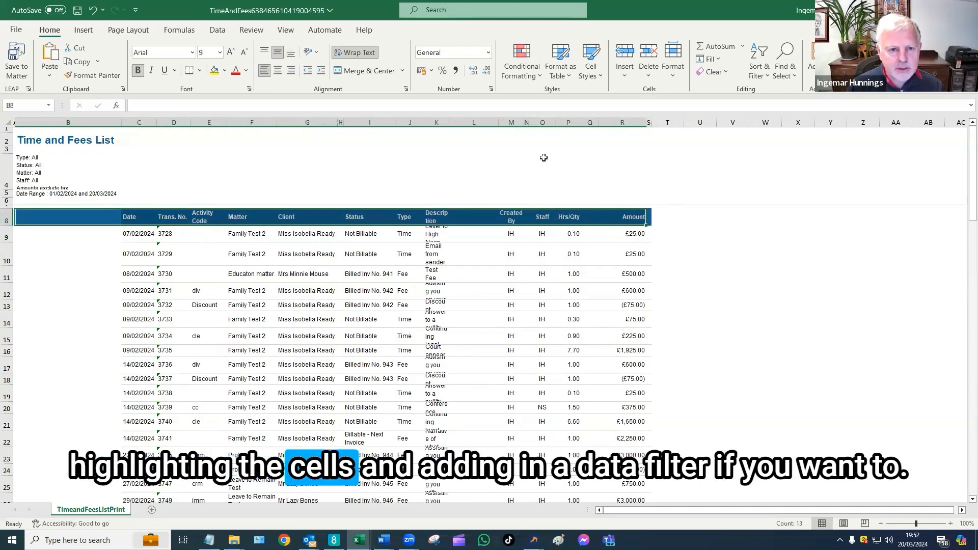
pyautogui.click(218, 31)
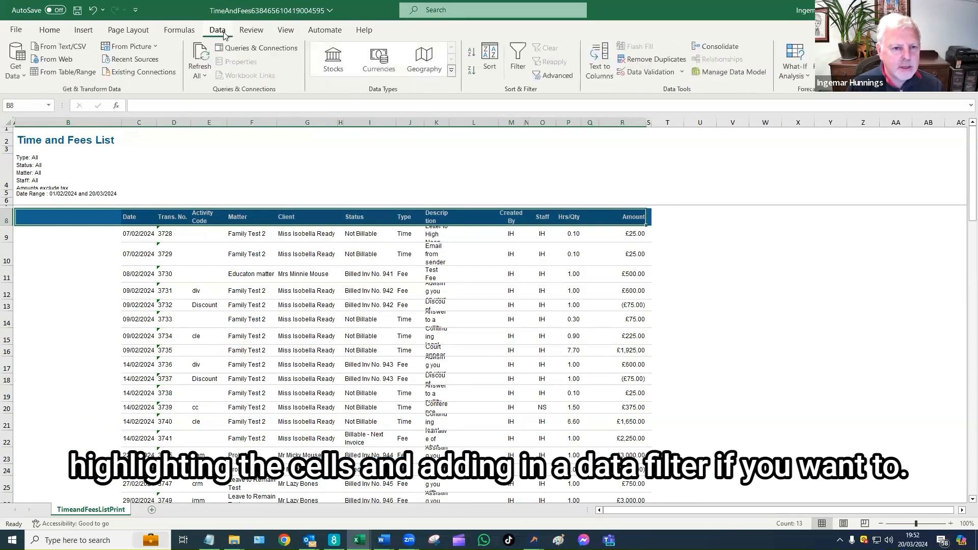
pyautogui.click(520, 52)
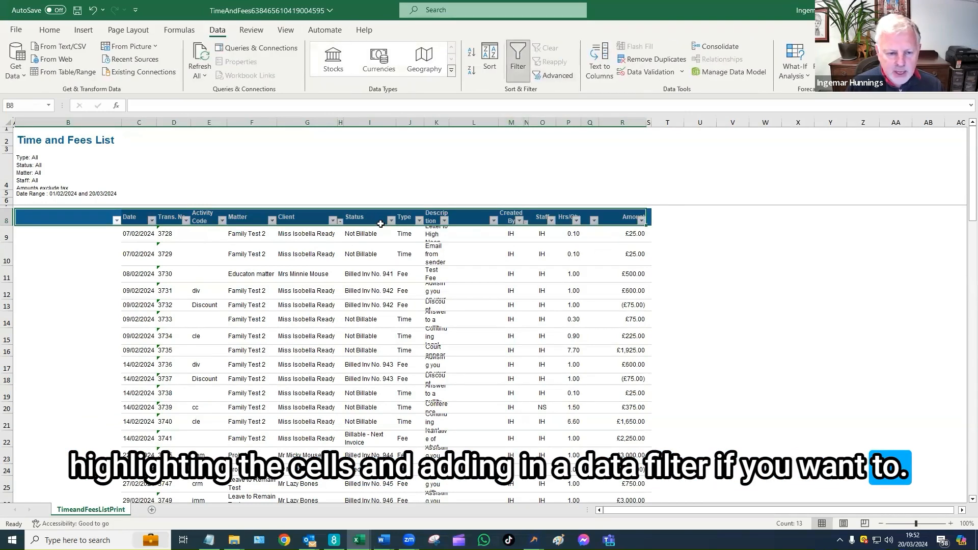
pyautogui.click(434, 253)
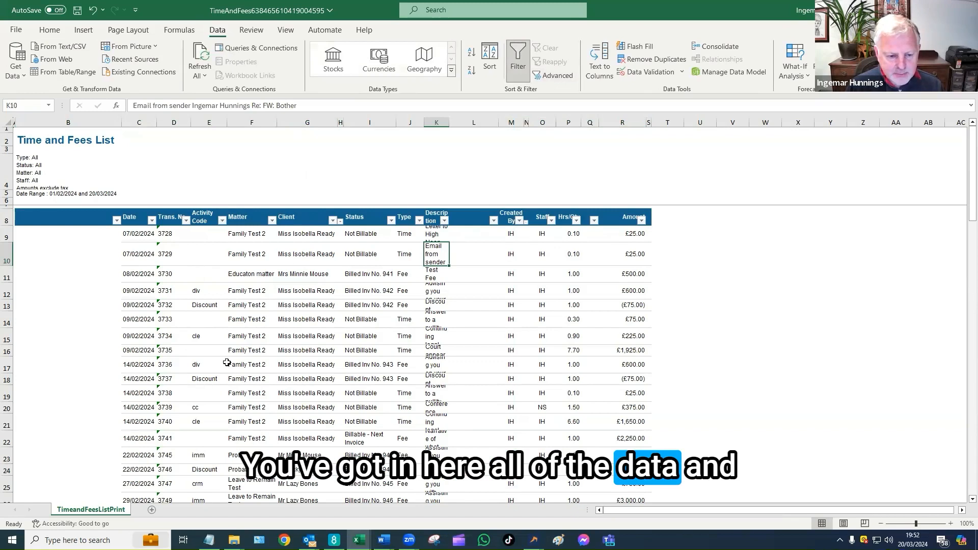
# Step: Review the time and fee entries and check the freeze options for the rows above row 9
pyautogui.scroll(-5, 227, 362)
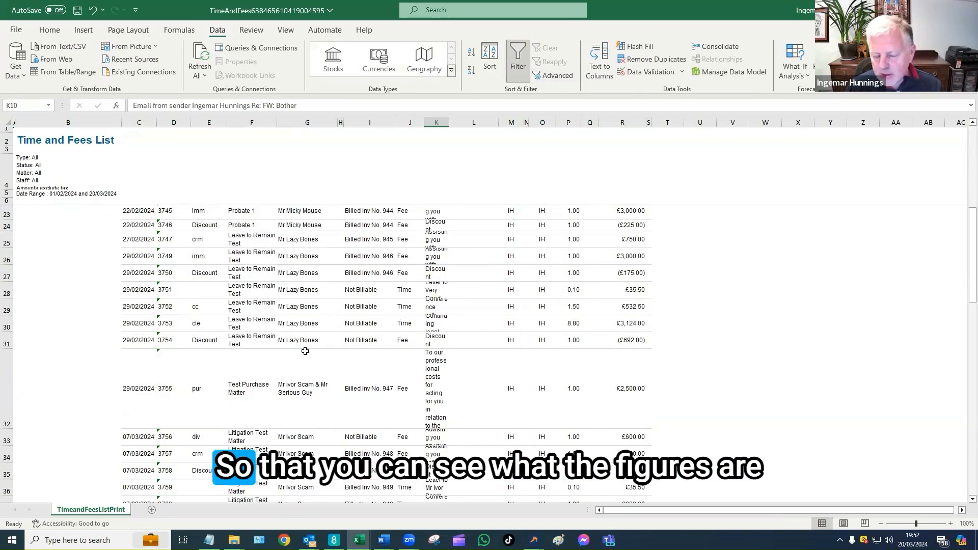
pyautogui.scroll(-7, 509, 337)
pyautogui.scroll(11, 479, 351)
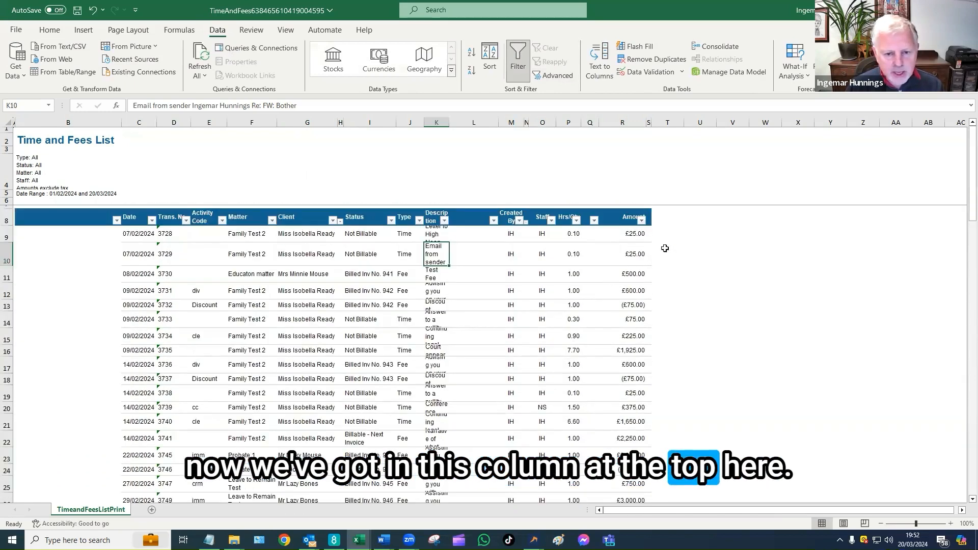
pyautogui.click(7, 237)
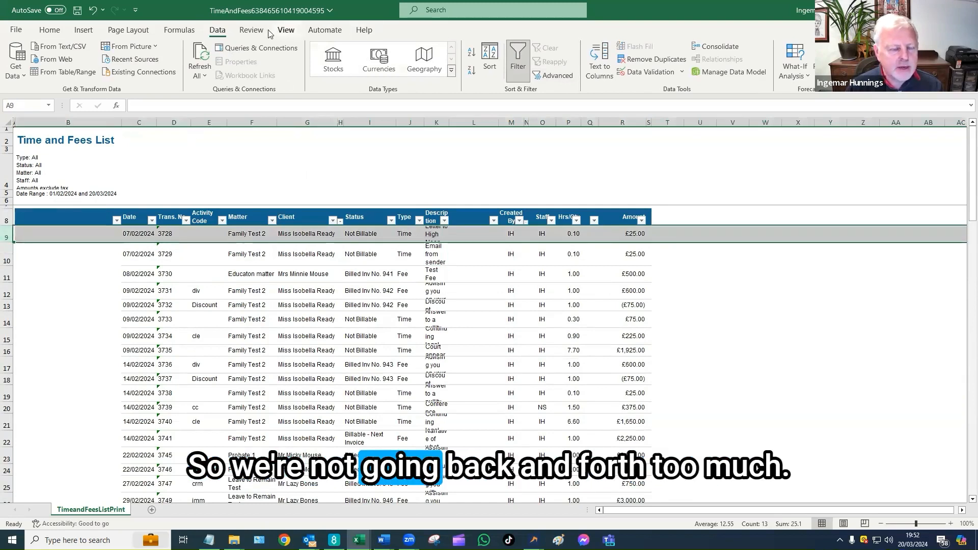
pyautogui.click(285, 30)
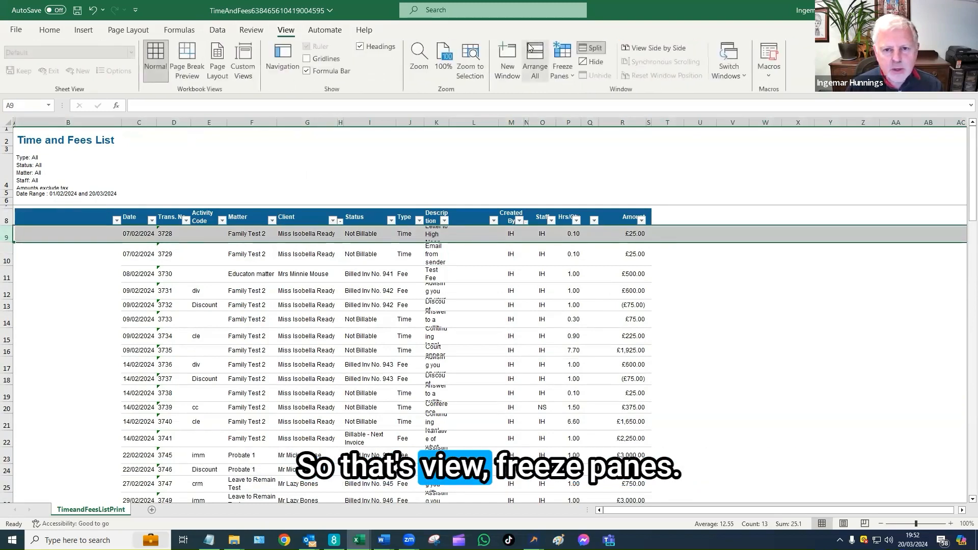
pyautogui.click(562, 66)
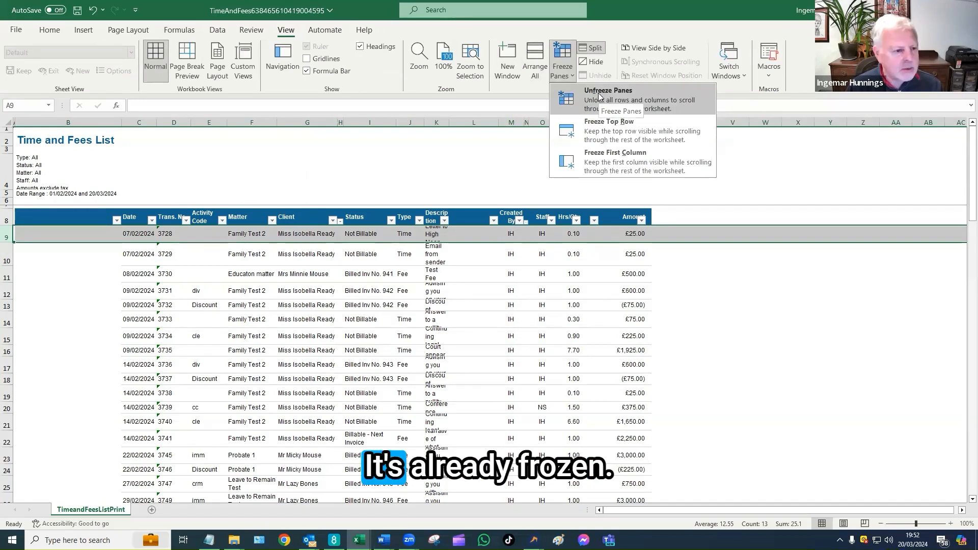
pyautogui.click(587, 100)
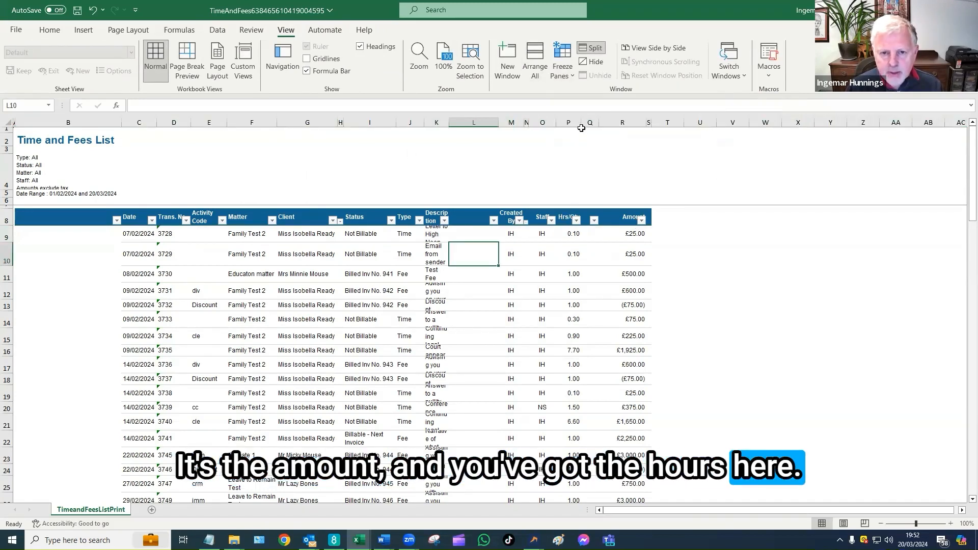
# Step: Widen column P (Hrs/Qty) slightly and inspect whether the hours total in cell P62 is a formula
pyautogui.moveTo(579, 123); pyautogui.dragTo(586, 123)
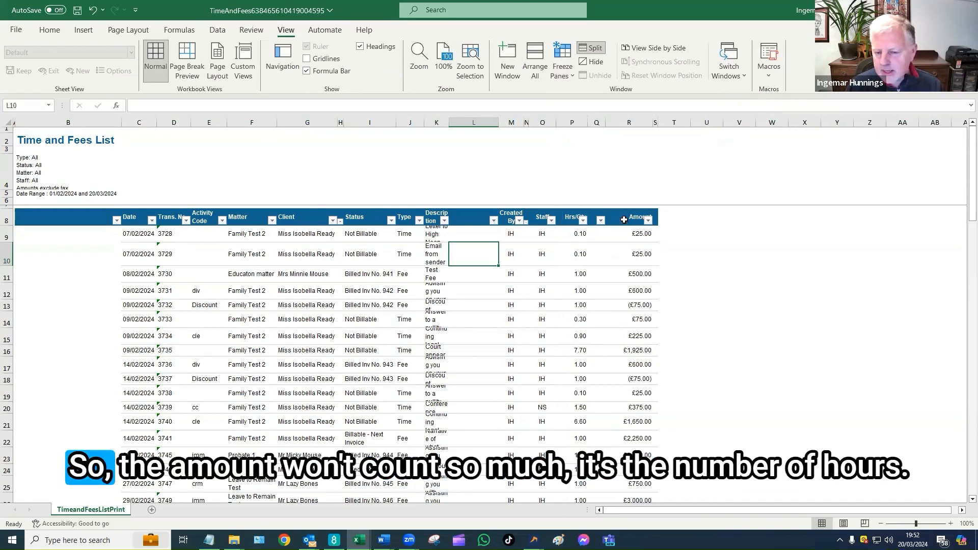
pyautogui.click(577, 236)
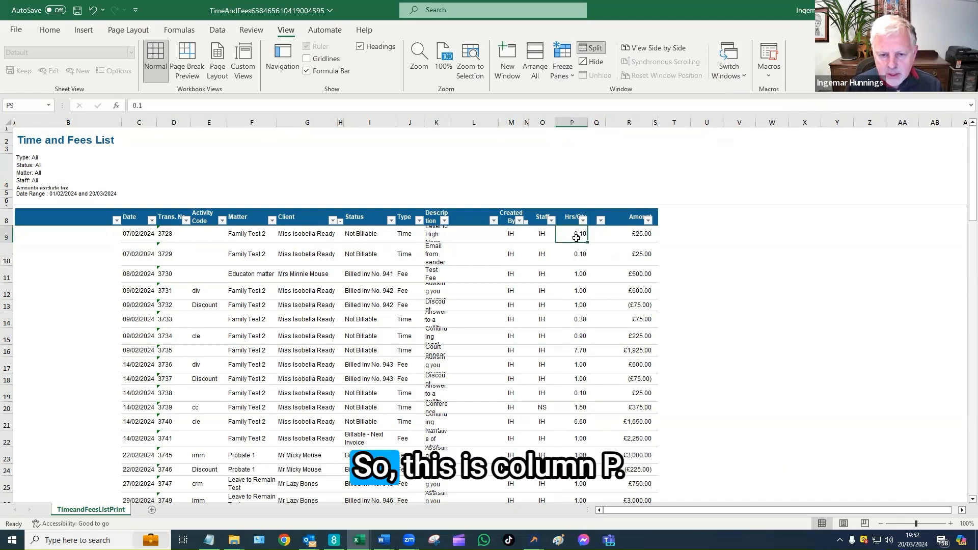
pyautogui.scroll(-2, 572, 385)
pyautogui.scroll(-16, 571, 384)
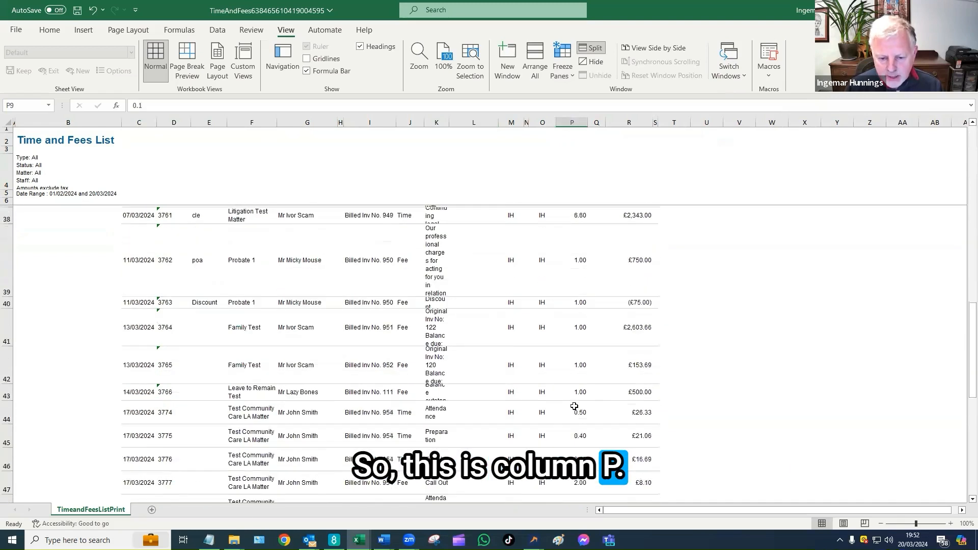
pyautogui.scroll(3, 577, 414)
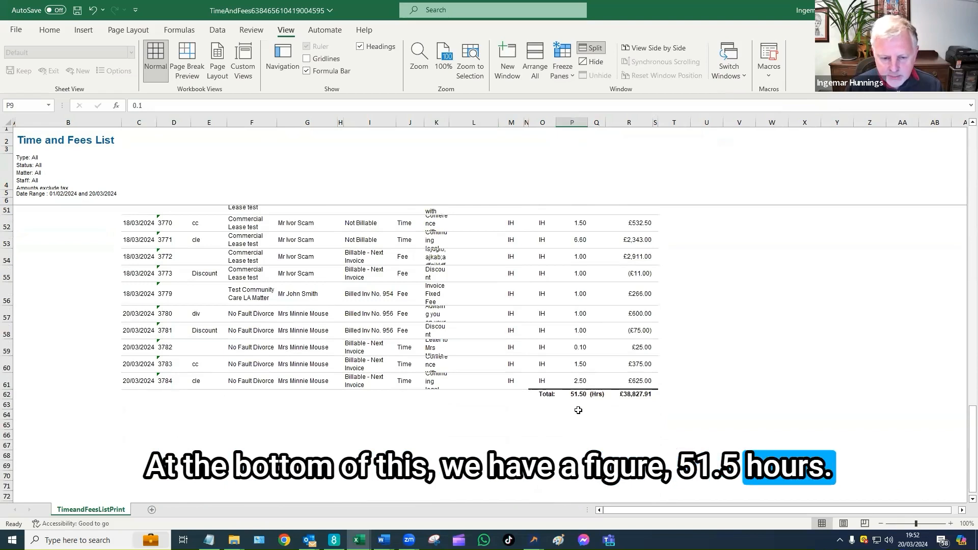
pyautogui.click(578, 396)
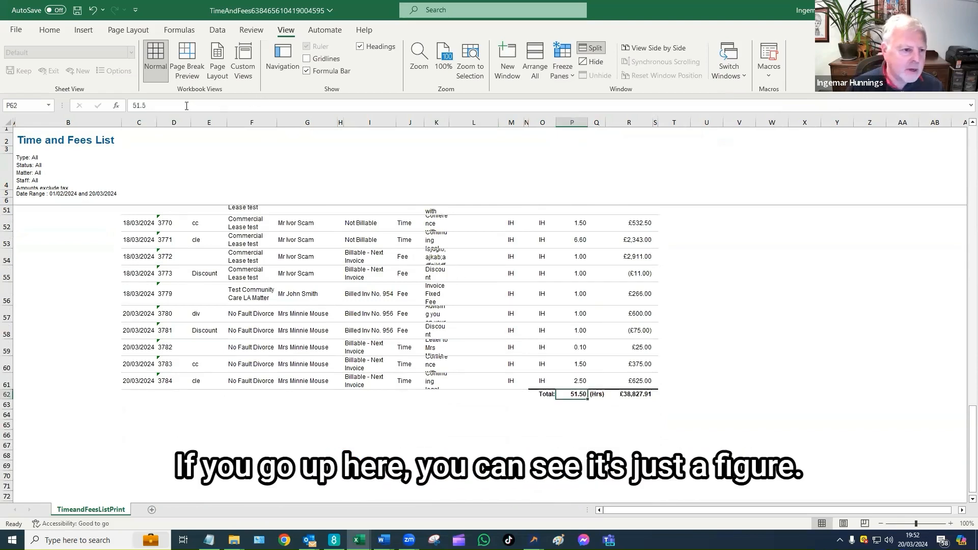
pyautogui.moveTo(186, 106); pyautogui.dragTo(133, 106)
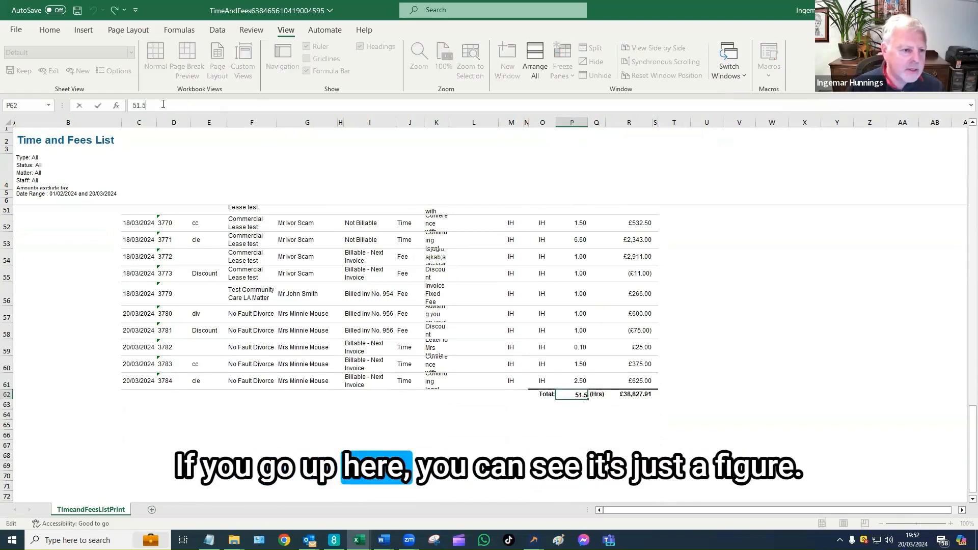
# Step: Enter the formula =SUM(P9:P61) in cell P64, below the report's total row, to add up the Hrs/Qty column
pyautogui.click(583, 414)
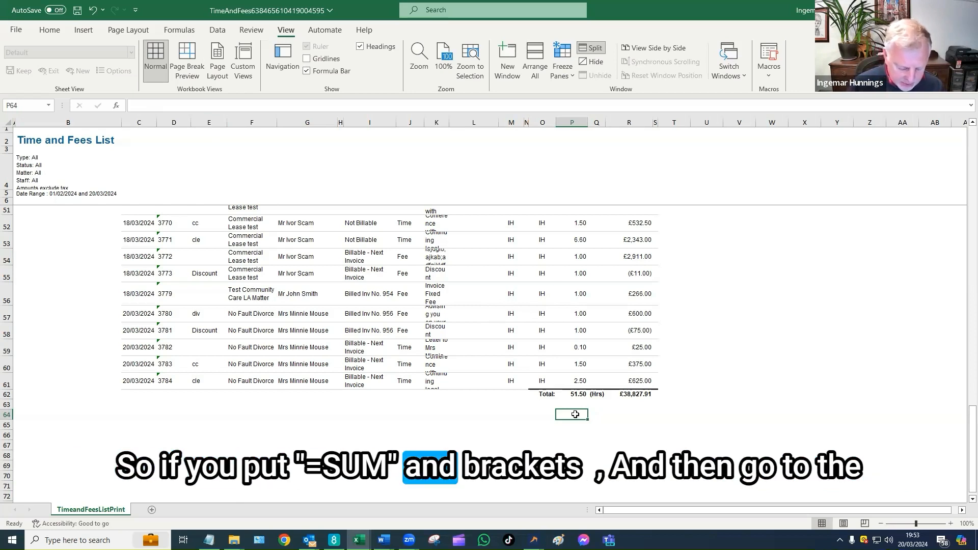
pyautogui.write('=su')
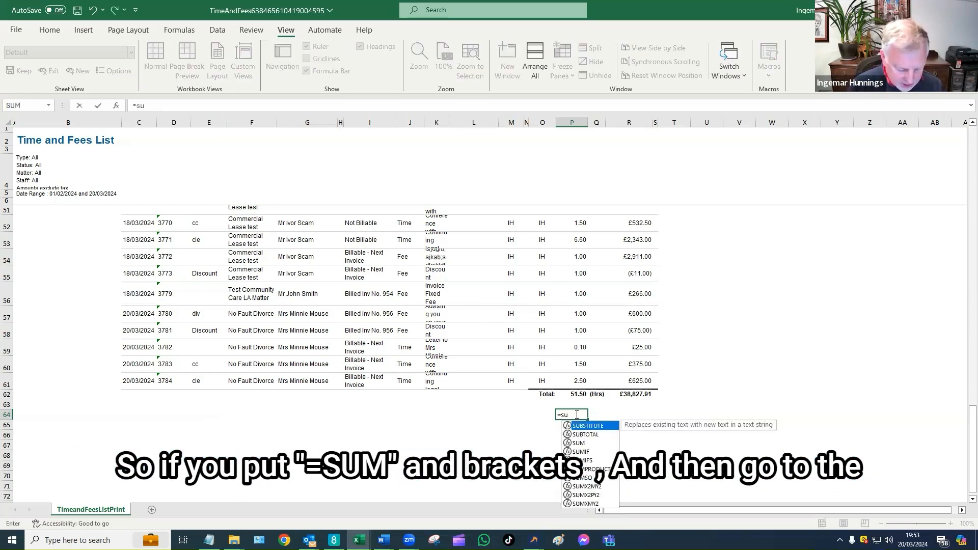
pyautogui.write('m(')
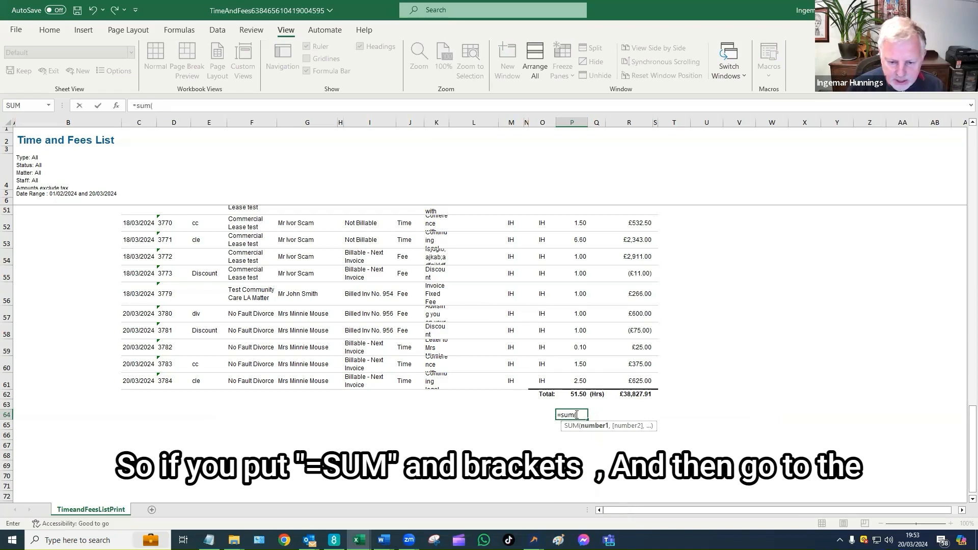
pyautogui.scroll(14, 580, 278)
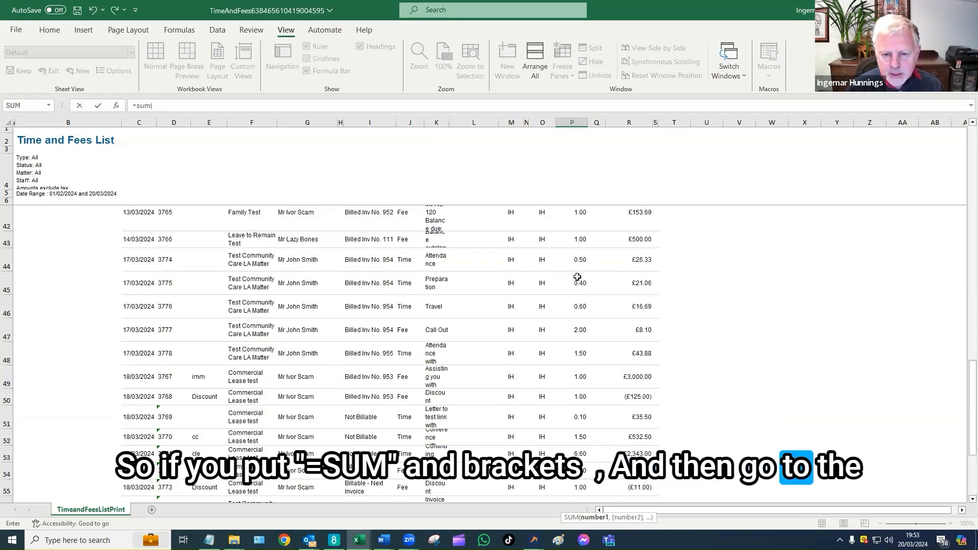
pyautogui.scroll(1, 581, 268)
pyautogui.click(583, 234)
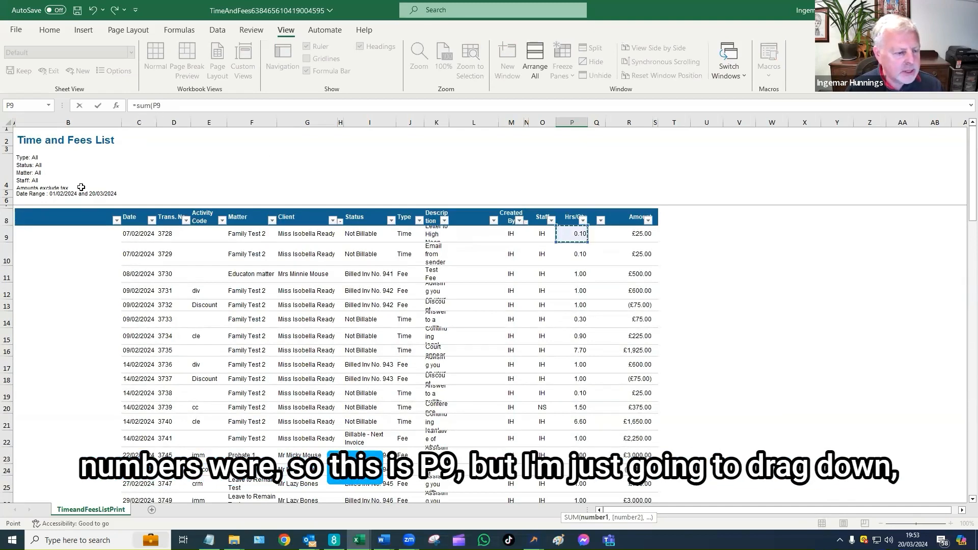
pyautogui.moveTo(580, 235); pyautogui.dragTo(581, 457)
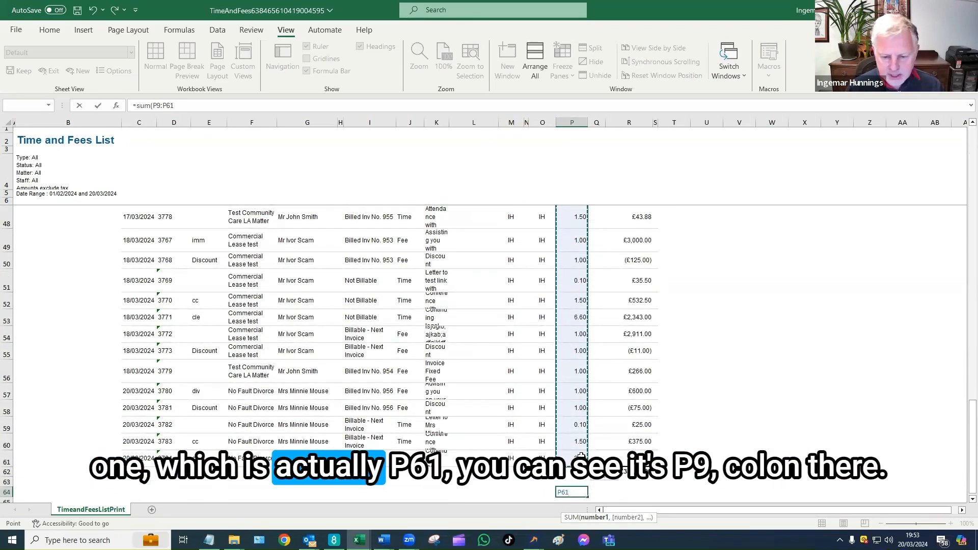
pyautogui.click(181, 101)
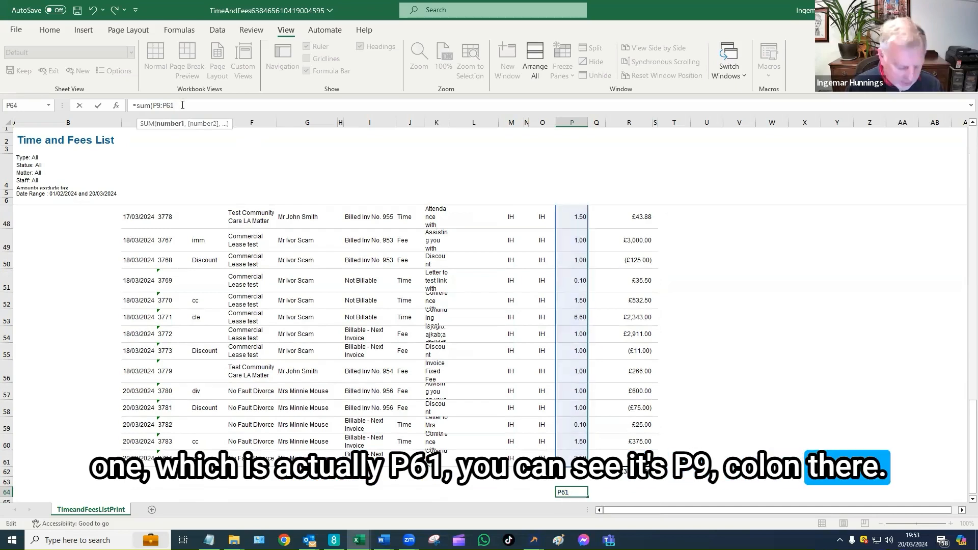
pyautogui.write(')')
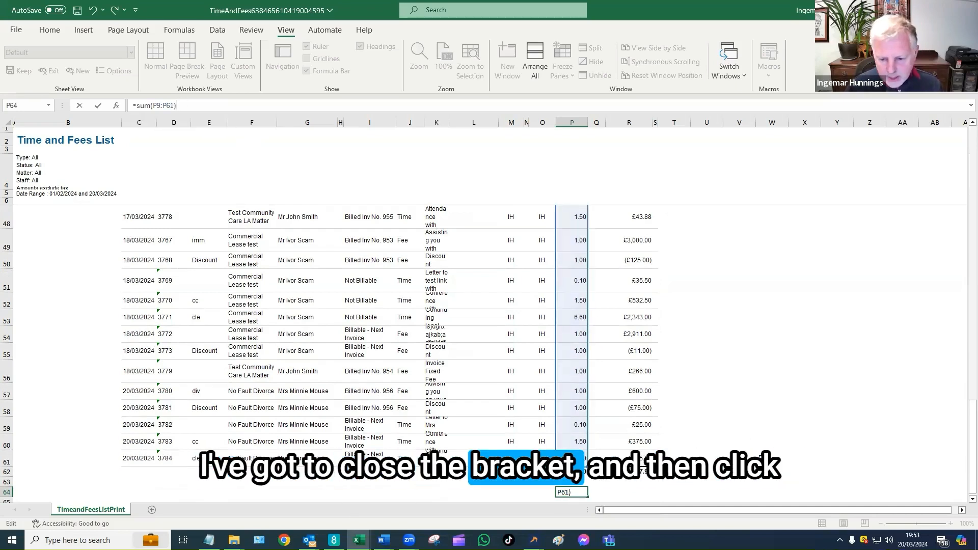
pyautogui.click(772, 458)
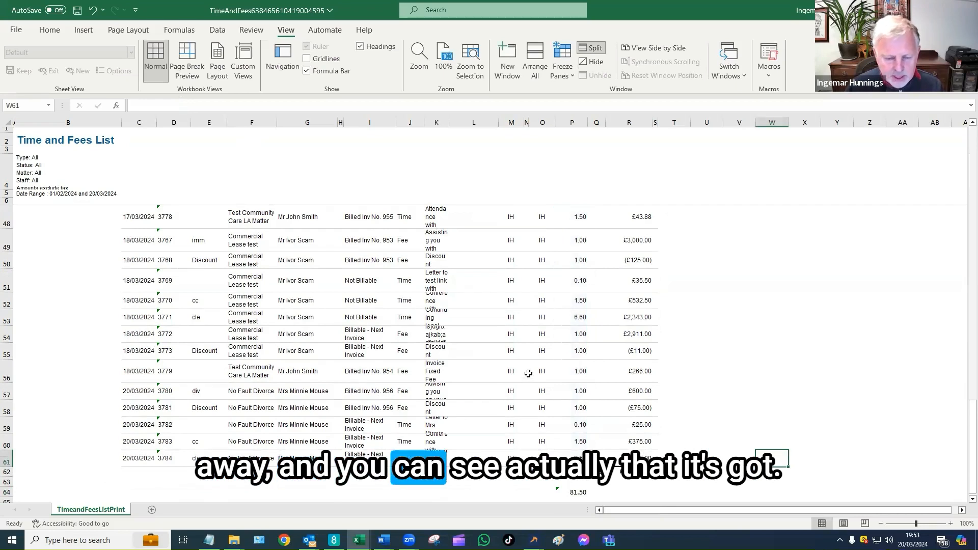
# Step: Check that the SUM formula in cell P64 covers all Hrs/Qty entries from the first to the last row
pyautogui.scroll(9, 559, 359)
pyautogui.scroll(5, 572, 341)
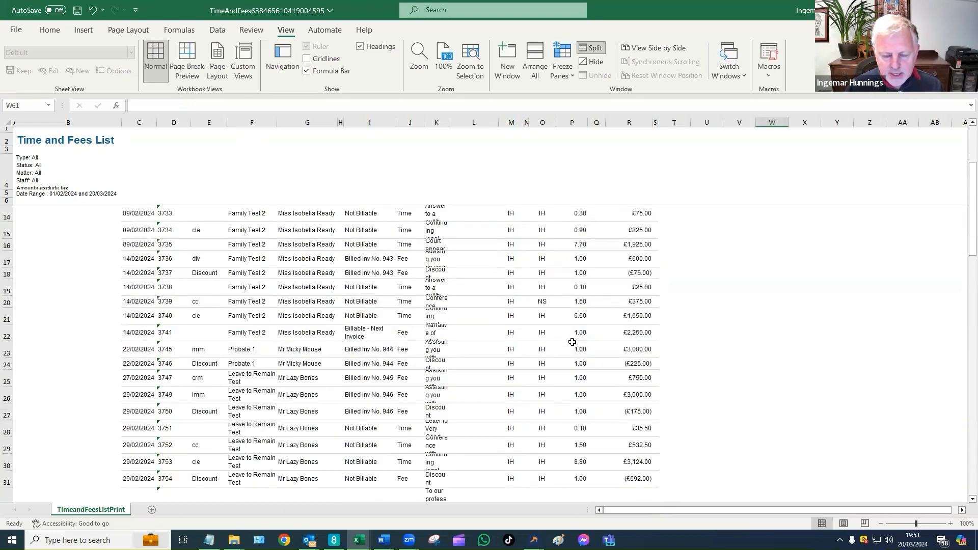
pyautogui.scroll(-15, 586, 418)
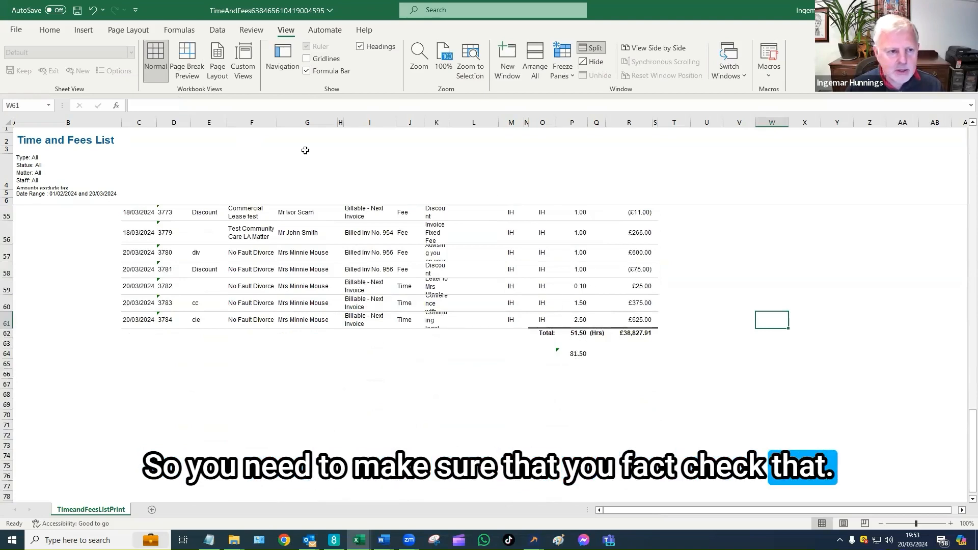
pyautogui.click(583, 353)
pyautogui.press('F2')
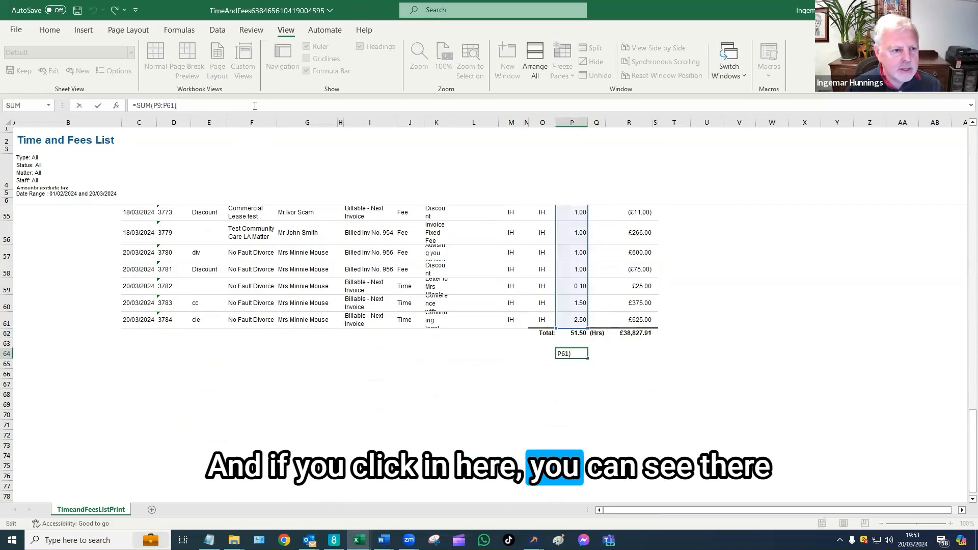
pyautogui.scroll(2, 545, 260)
pyautogui.scroll(6, 568, 271)
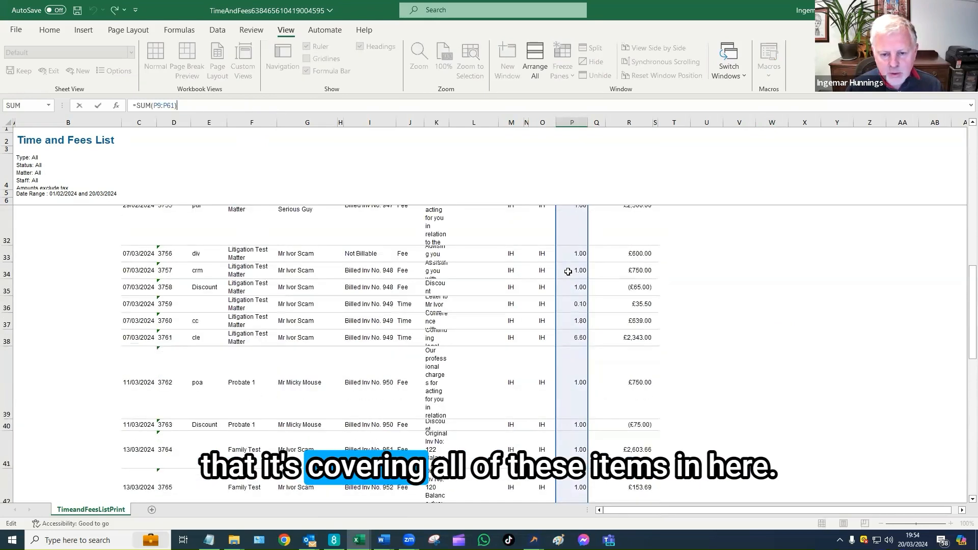
pyautogui.scroll(4, 567, 272)
pyautogui.scroll(5, 568, 271)
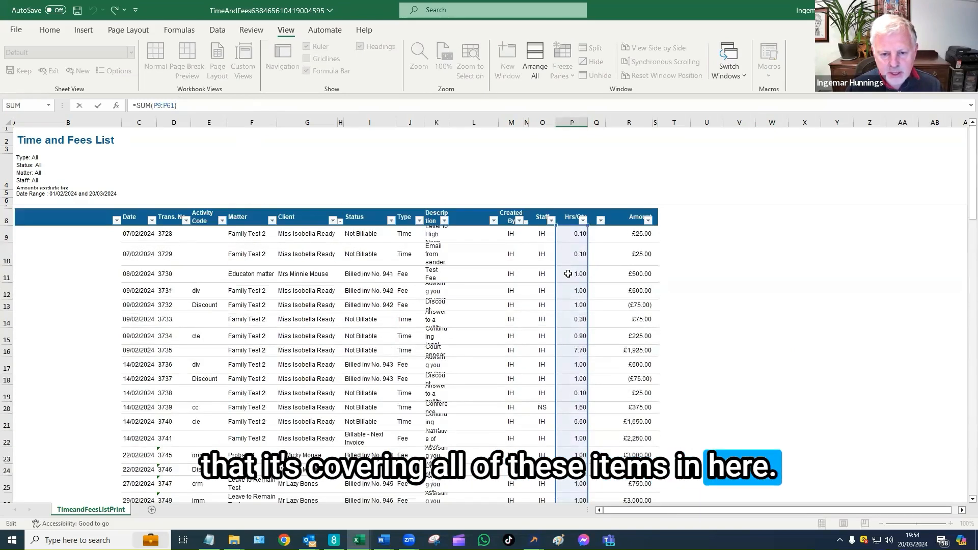
pyautogui.scroll(-14, 533, 325)
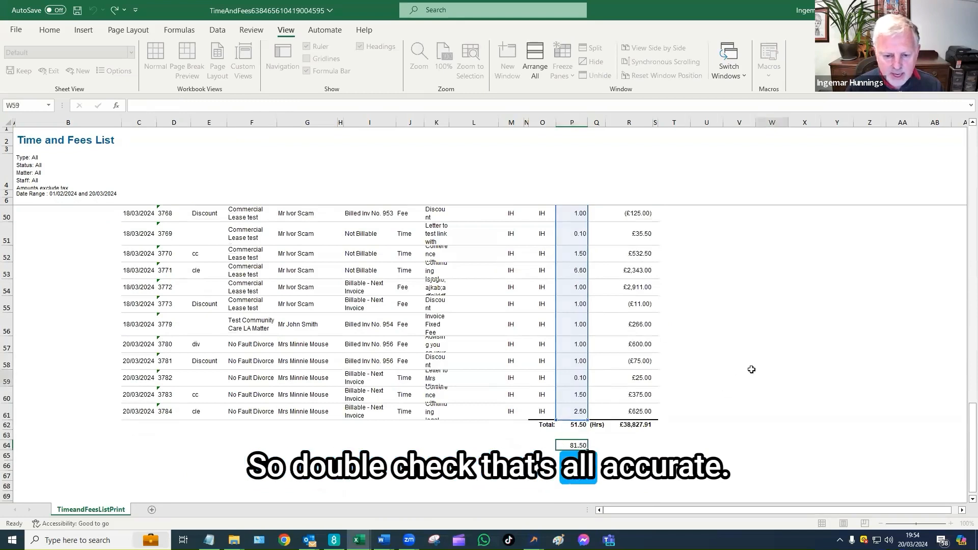
pyautogui.click(769, 377)
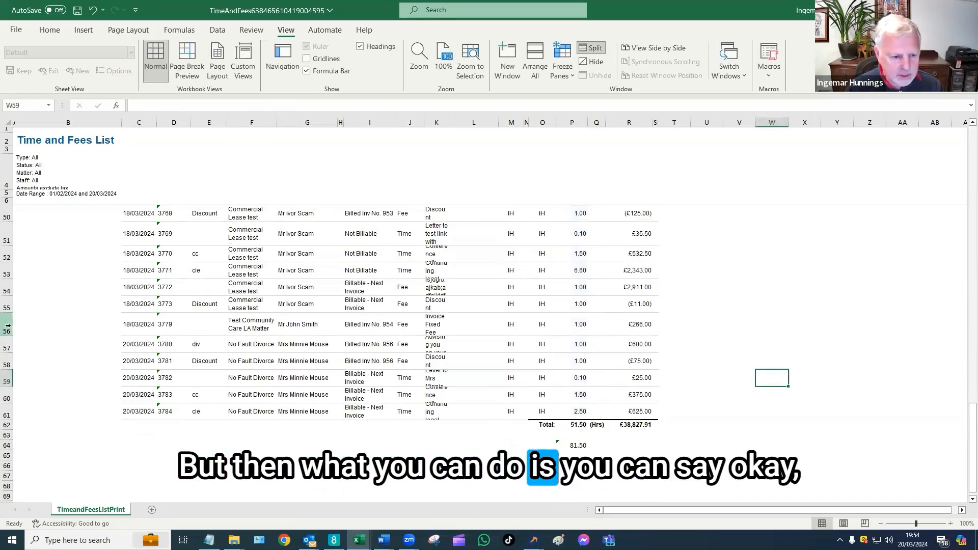
# Step: Delete row 53, the 6.60-hour Commercial Lease test entry, and then-row 60, the 2.50-hour No Fault Divorce entry
pyautogui.click(7, 273)
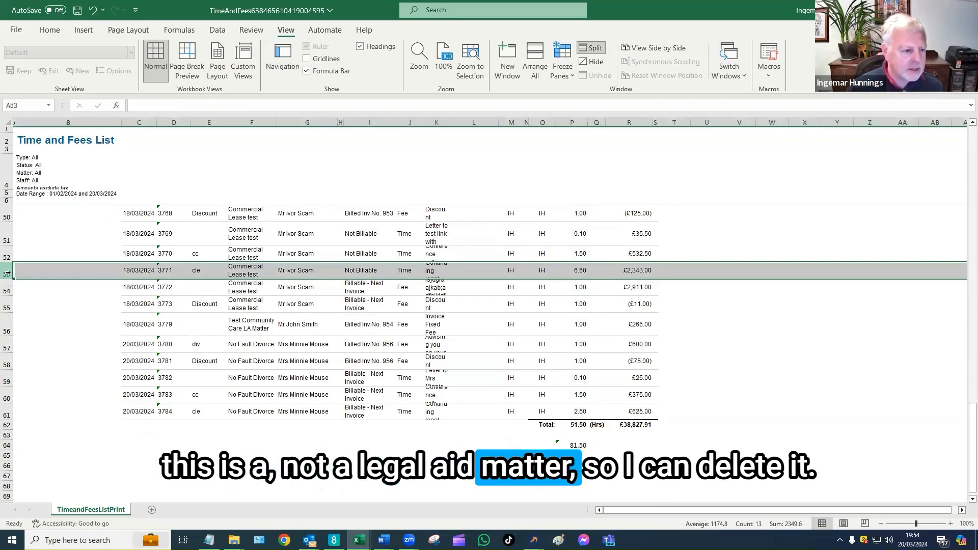
pyautogui.rightClick(7, 273)
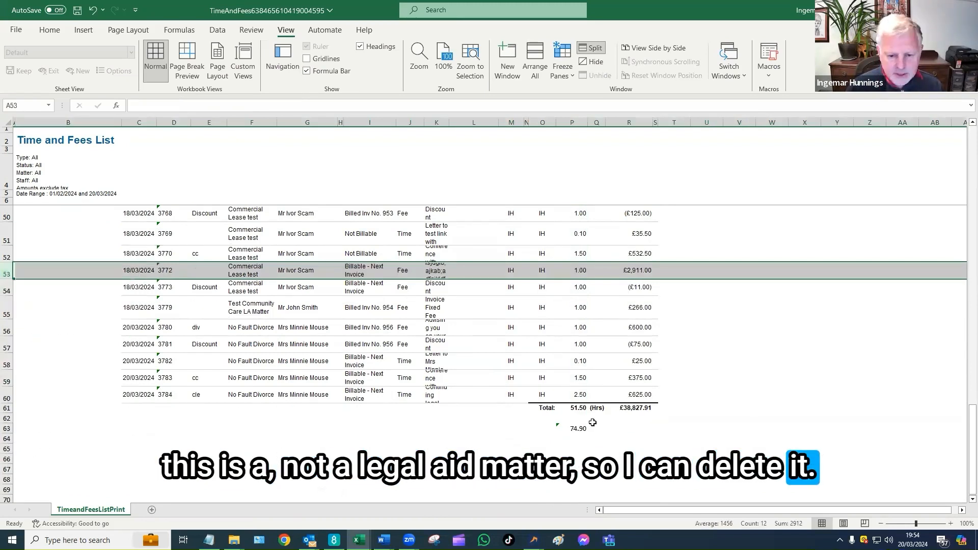
pyautogui.click(38, 397)
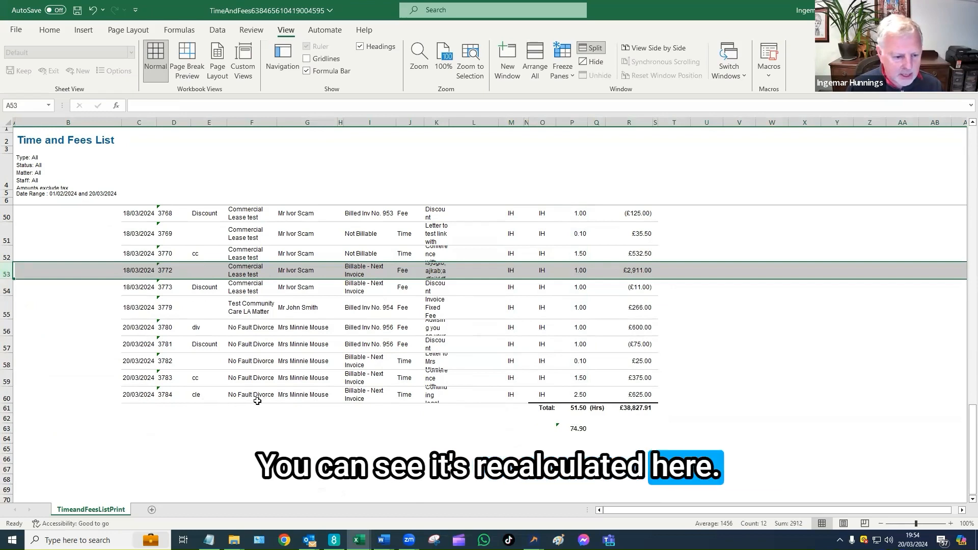
pyautogui.click(7, 394)
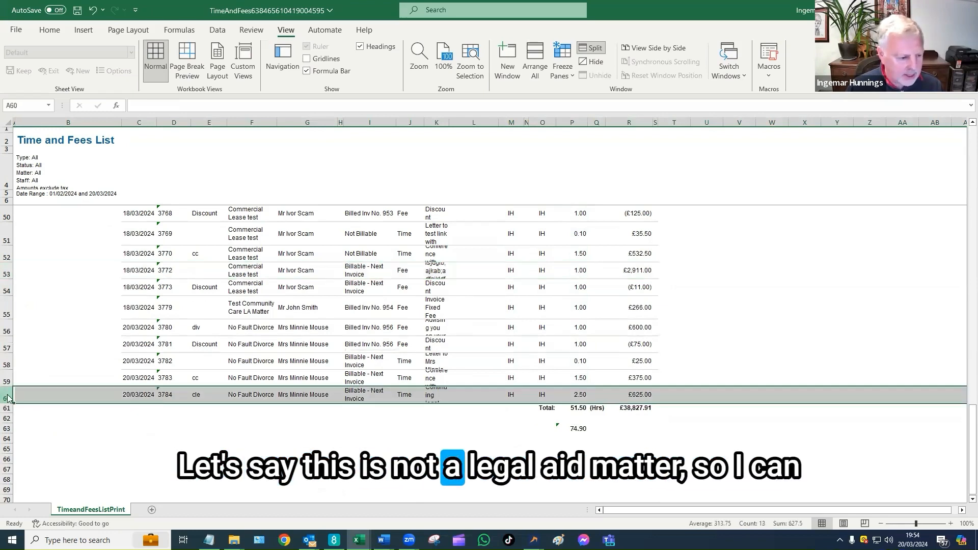
pyautogui.rightClick(8, 397)
pyautogui.click(36, 309)
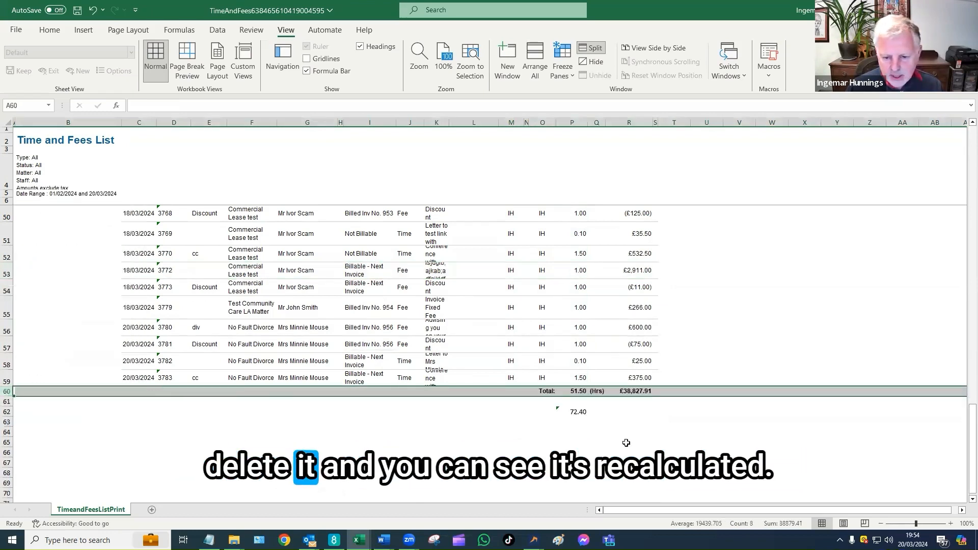
# Step: Delete row 38, the 6.60-hour Litigation Test Matter time entry
pyautogui.scroll(5, 573, 333)
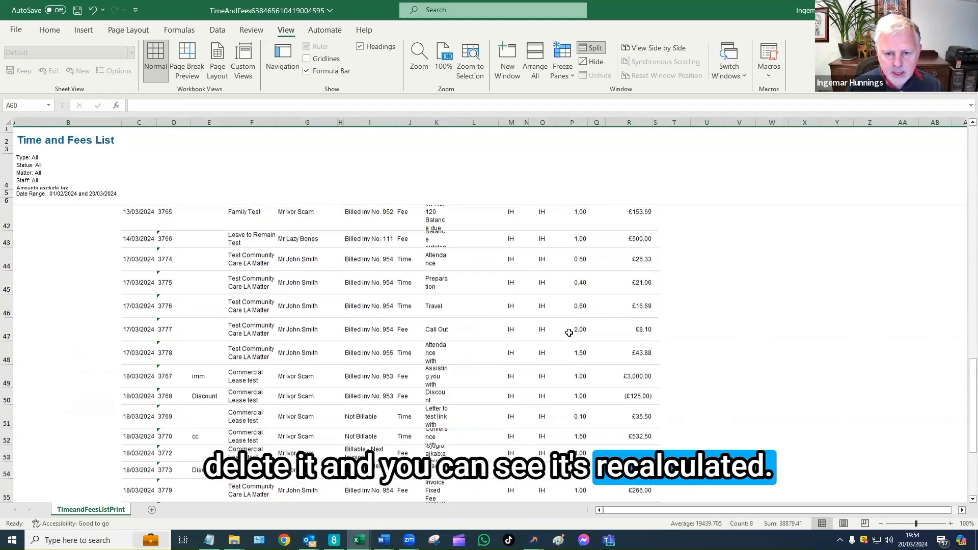
pyautogui.scroll(2, 572, 331)
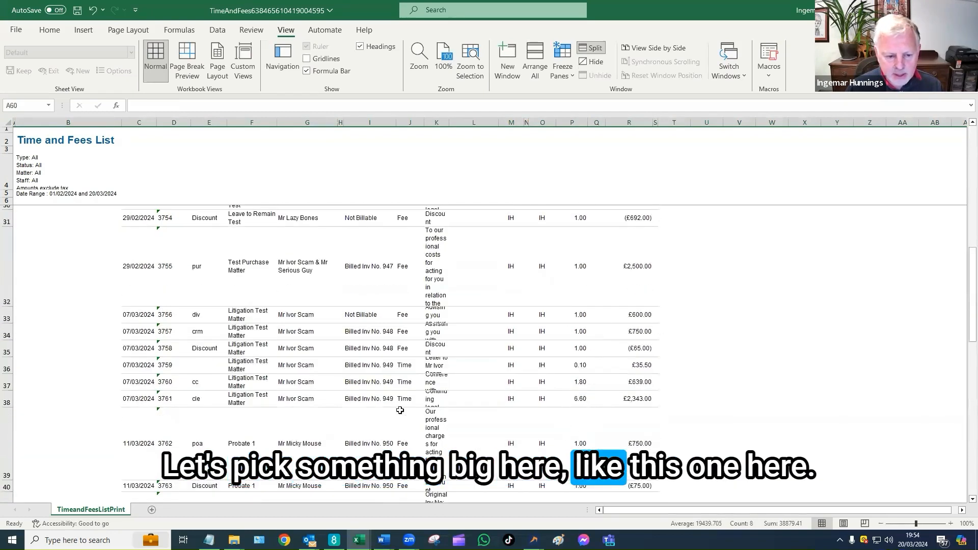
pyautogui.rightClick(7, 401)
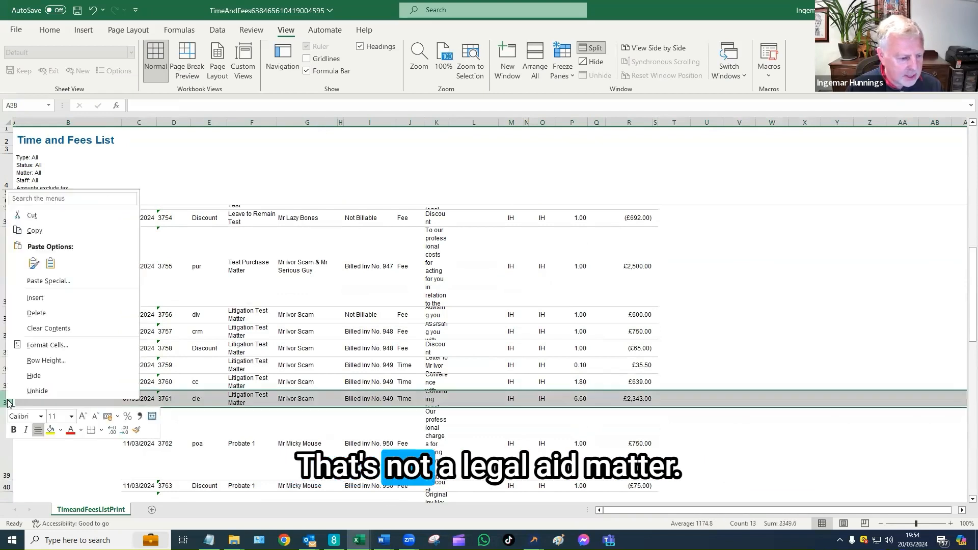
pyautogui.click(46, 312)
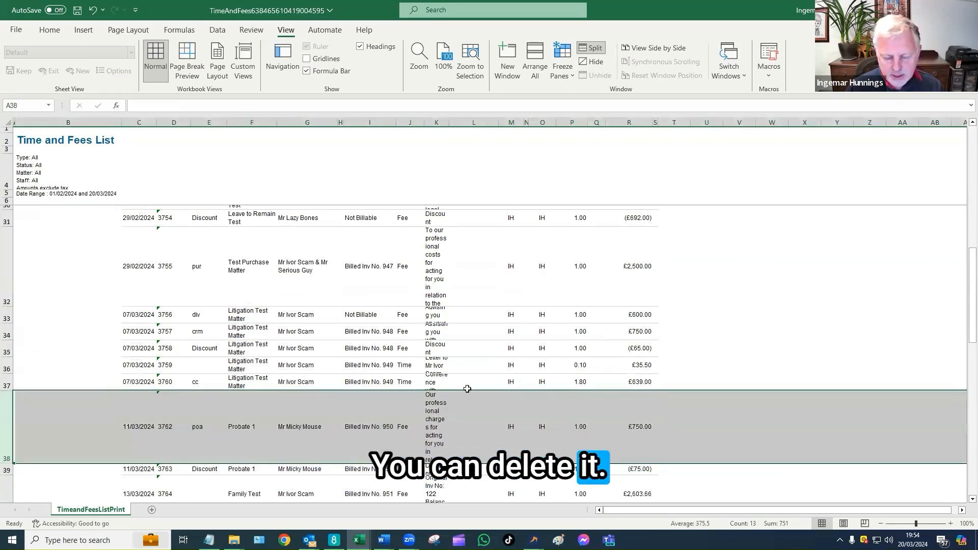
# Step: Check the recalculated hours sum in cell P61 and the remaining entries above it
pyautogui.scroll(-8, 465, 389)
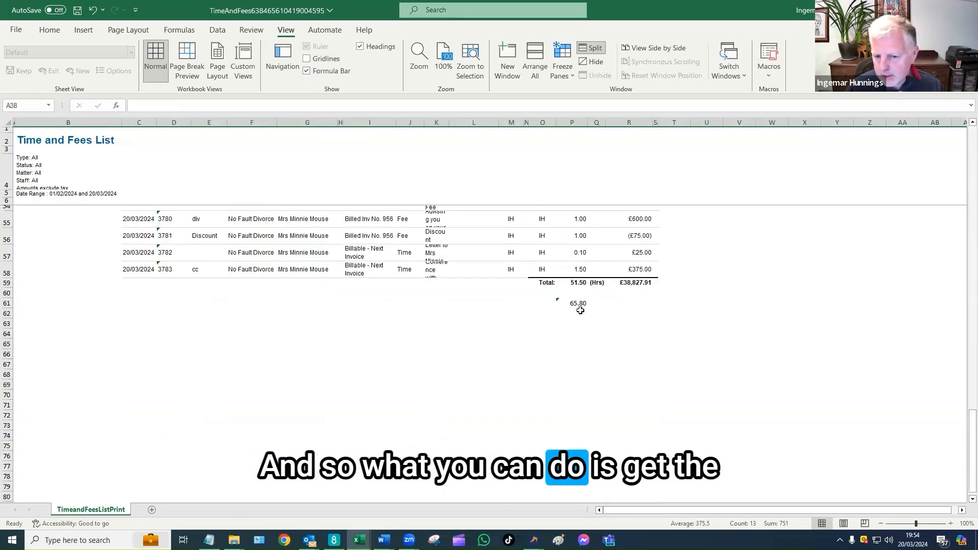
pyautogui.click(580, 304)
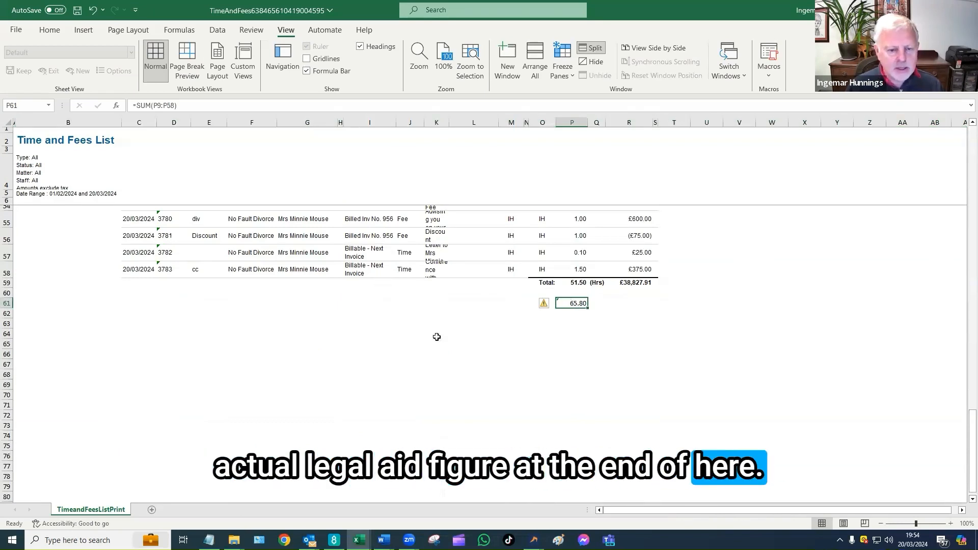
pyautogui.scroll(2, 437, 336)
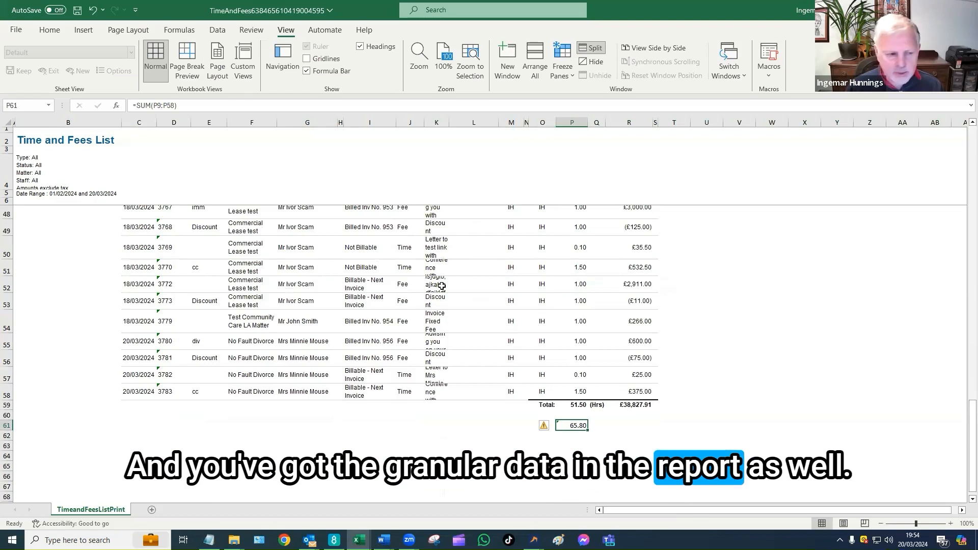